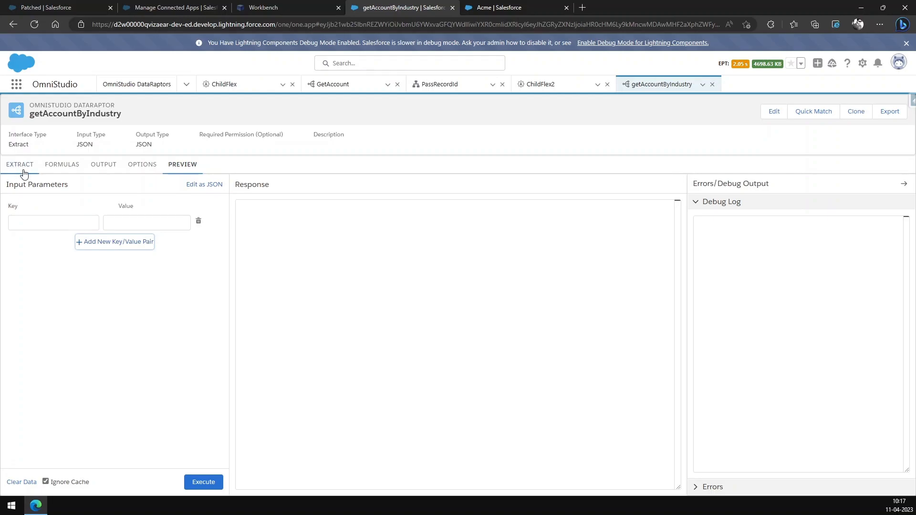
# Step: Preview the getAccountByIndustry DataRaptor with the input parameter Industry set to Apparel, and examine the JSON response
pyautogui.click(62, 223)
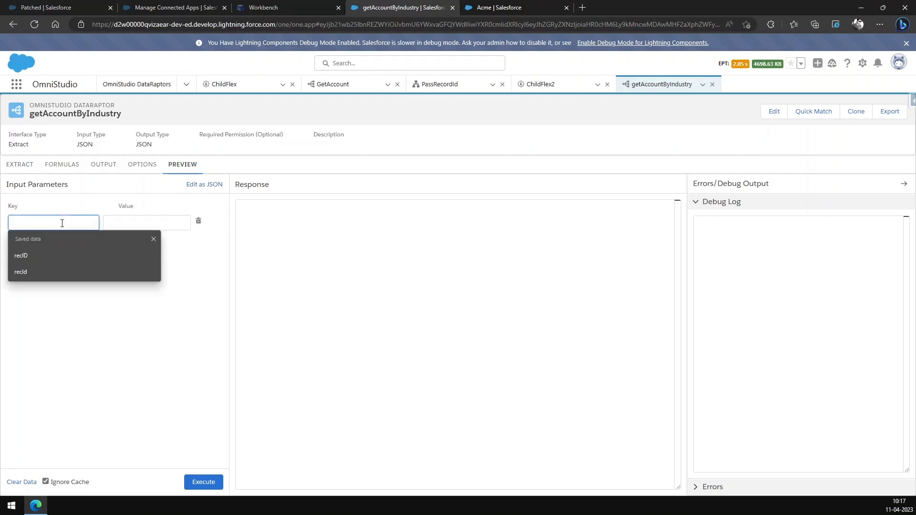
pyautogui.write('Industry')
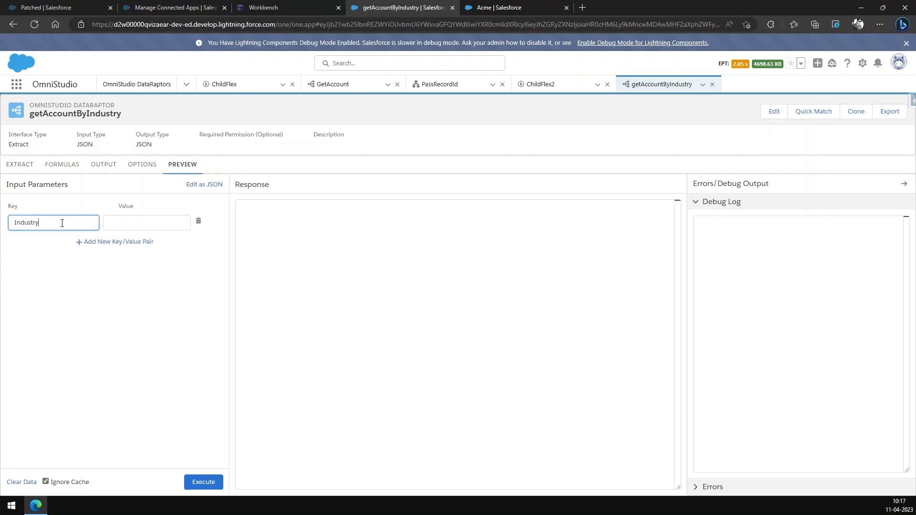
pyautogui.click(150, 222)
pyautogui.click(149, 221)
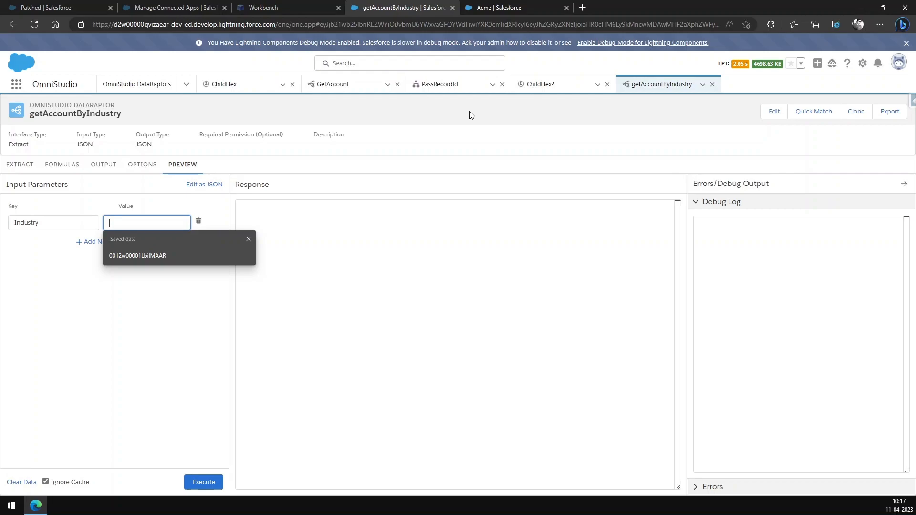
pyautogui.write('Apparel')
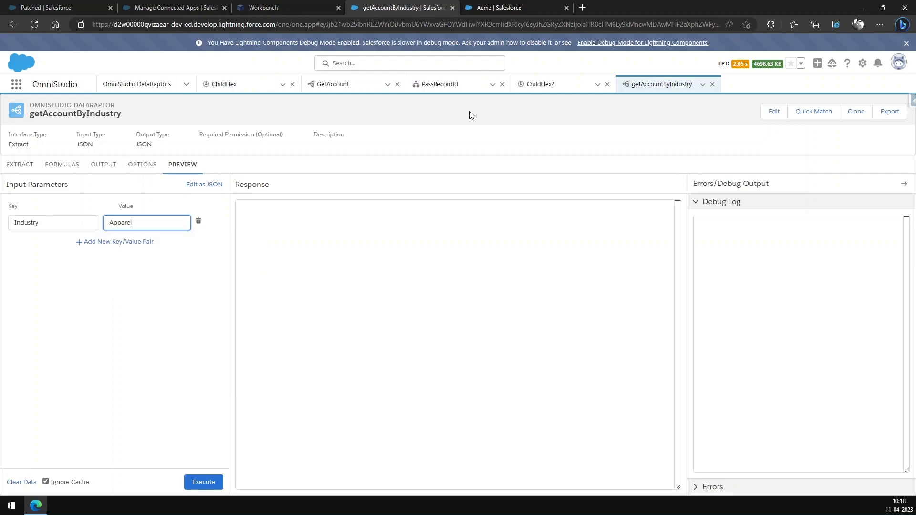
pyautogui.click(213, 482)
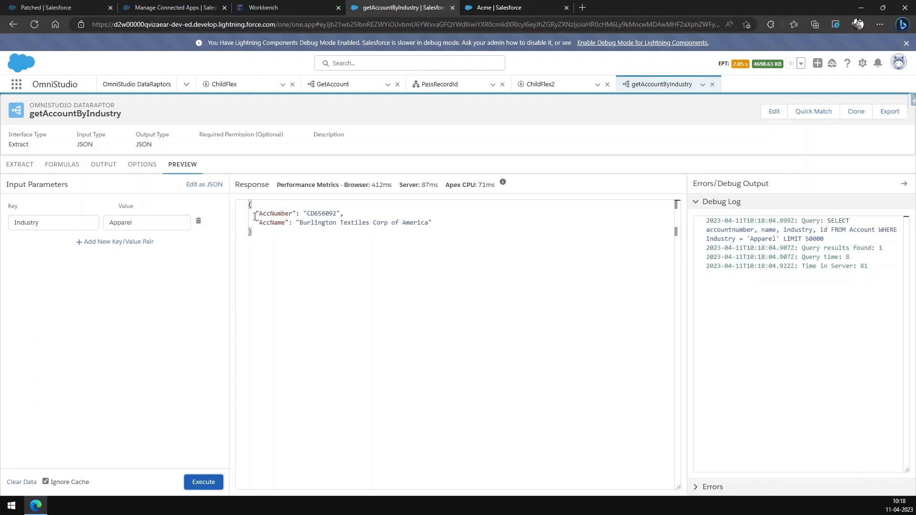
pyautogui.moveTo(248, 205); pyautogui.dragTo(262, 245)
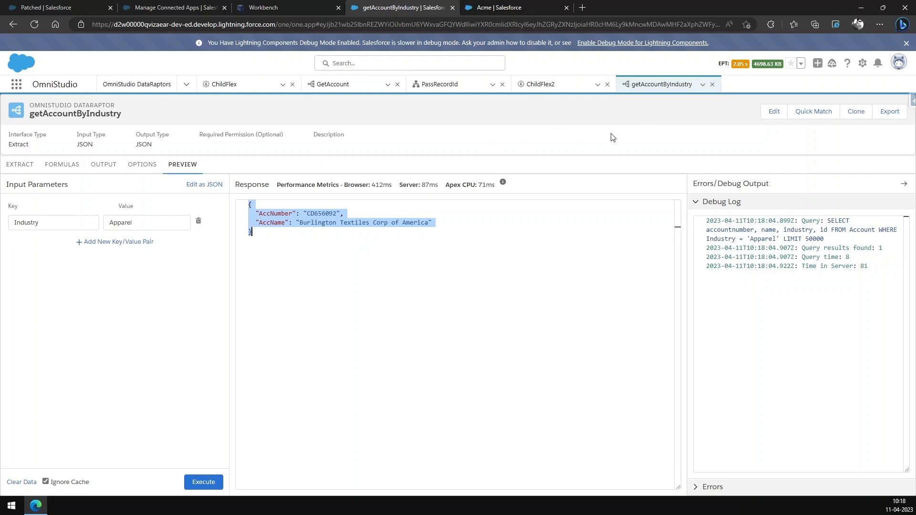
# Step: Enable OmniScript Support in the setup of the ChildFlex2 FlexCard and expand its repeat options
pyautogui.click(553, 90)
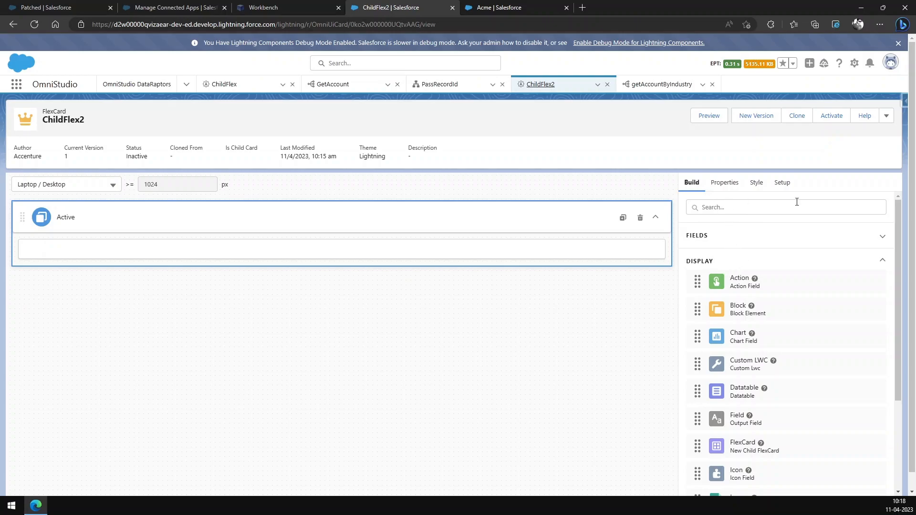
pyautogui.click(784, 185)
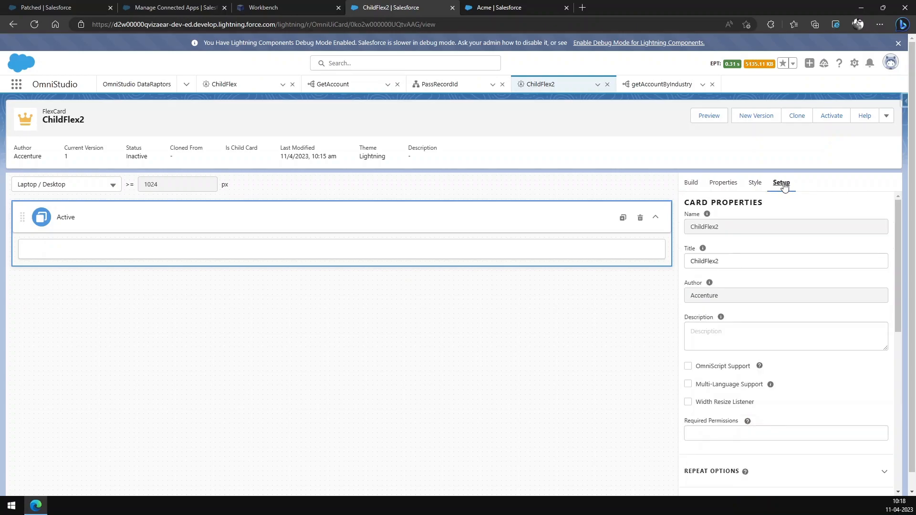
pyautogui.scroll(-1, 787, 293)
pyautogui.click(688, 321)
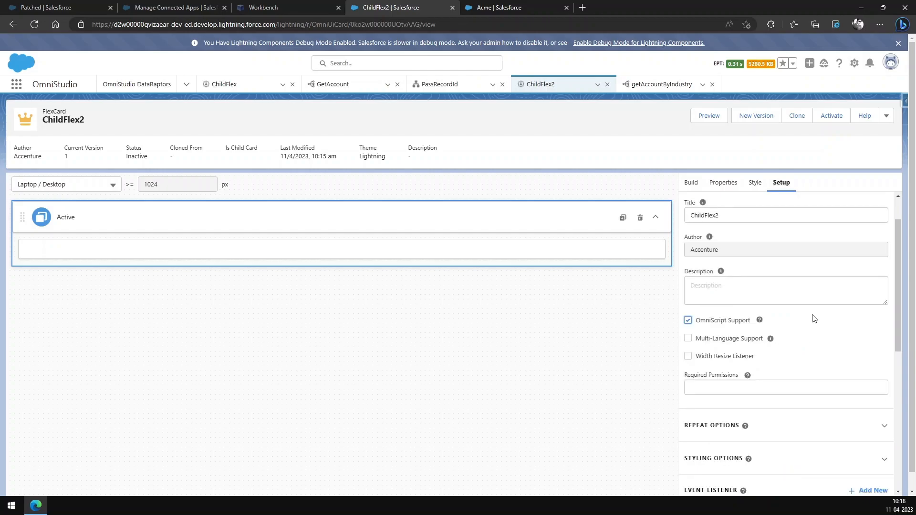
pyautogui.scroll(-3, 811, 316)
pyautogui.click(880, 293)
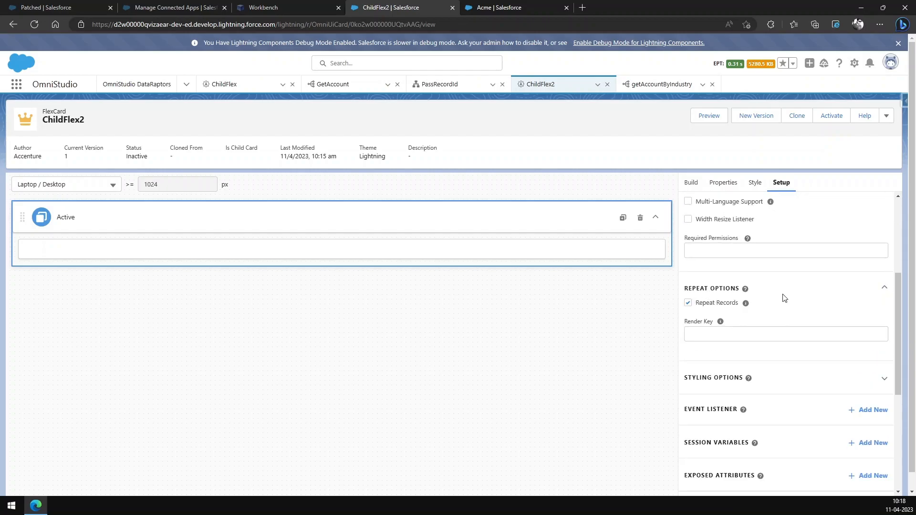
# Step: Set the interface name of ChildFlex2's DataRaptor data source to getAccountByIndustry
pyautogui.scroll(-5, 784, 298)
pyautogui.click(753, 344)
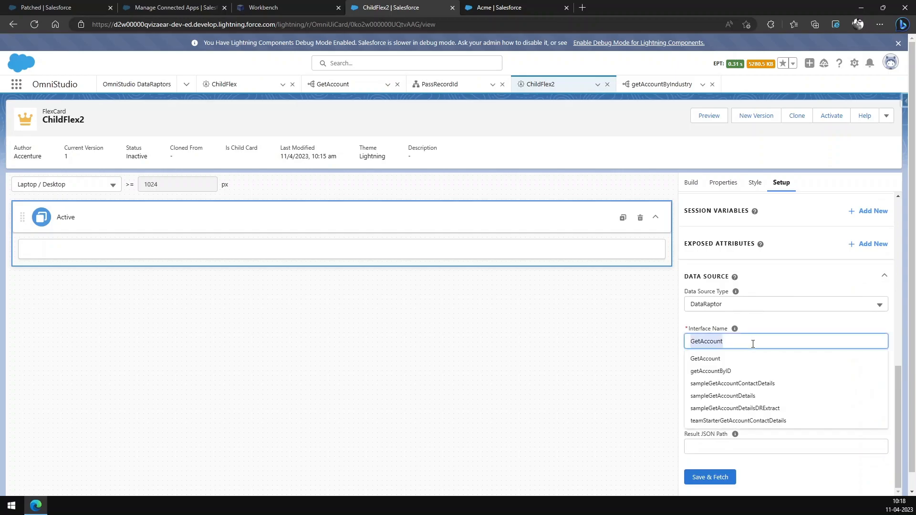
pyautogui.press('BackSpace')
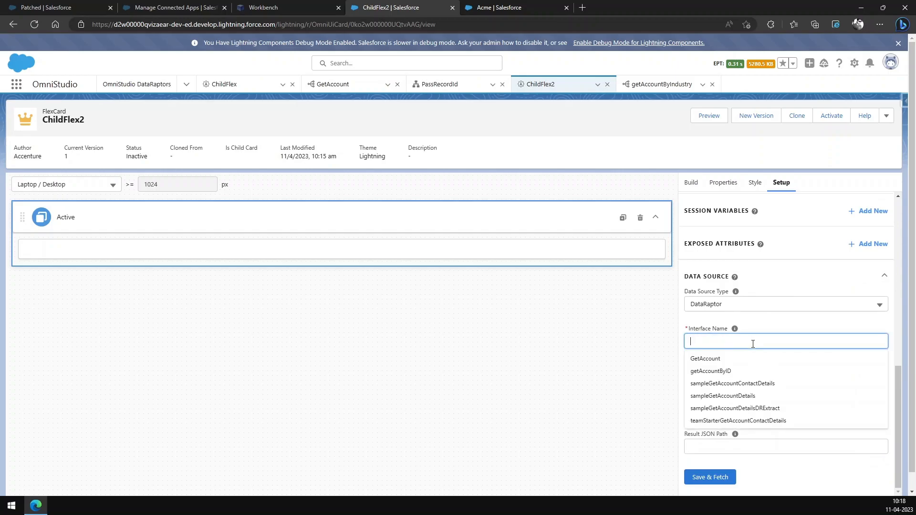
pyautogui.write('getAccountByIndustry')
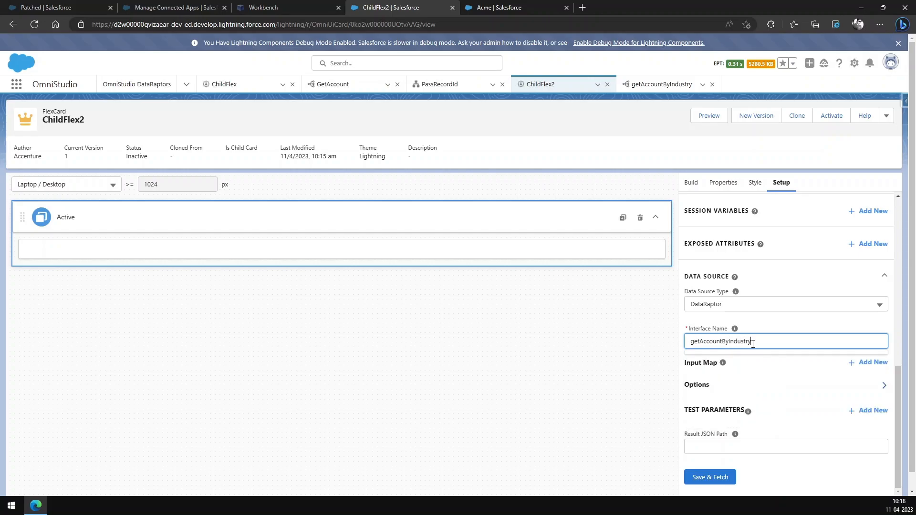
pyautogui.click(774, 326)
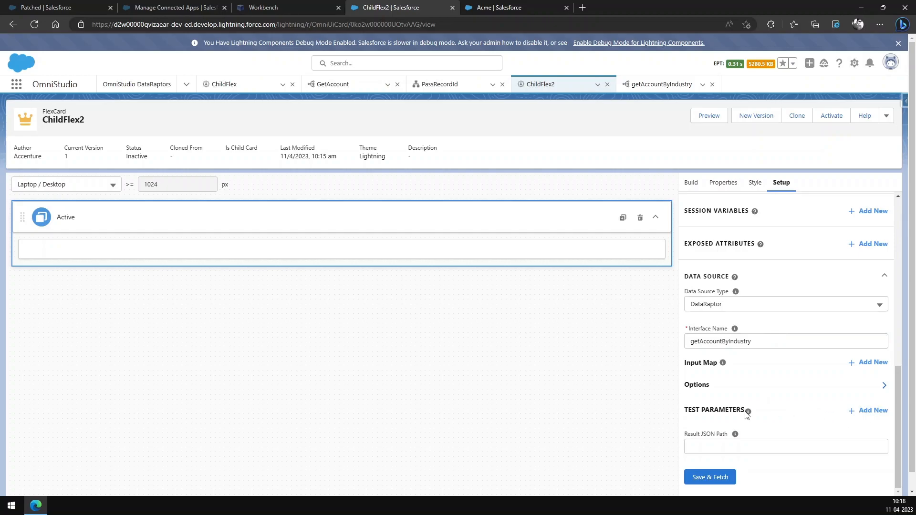
# Step: Add an input map entry to the data source with key Industry and value {parent.Industry}
pyautogui.click(869, 363)
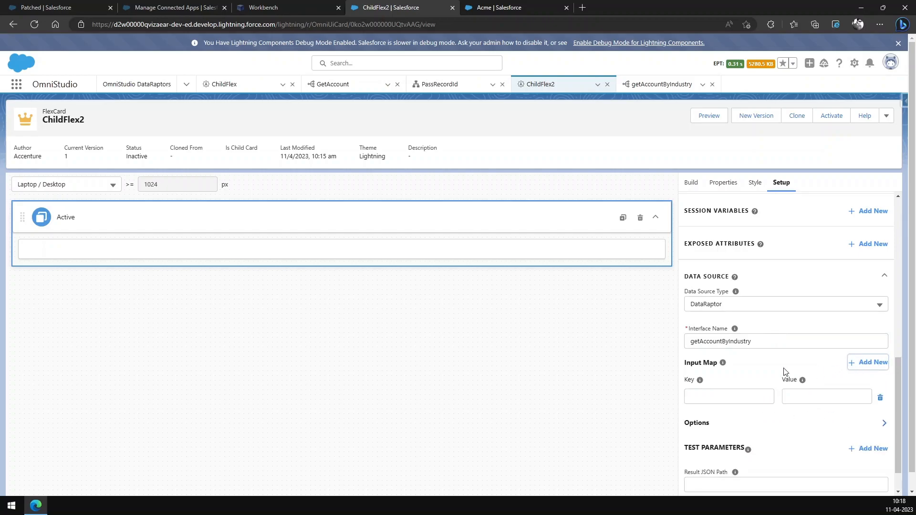
pyautogui.click(753, 392)
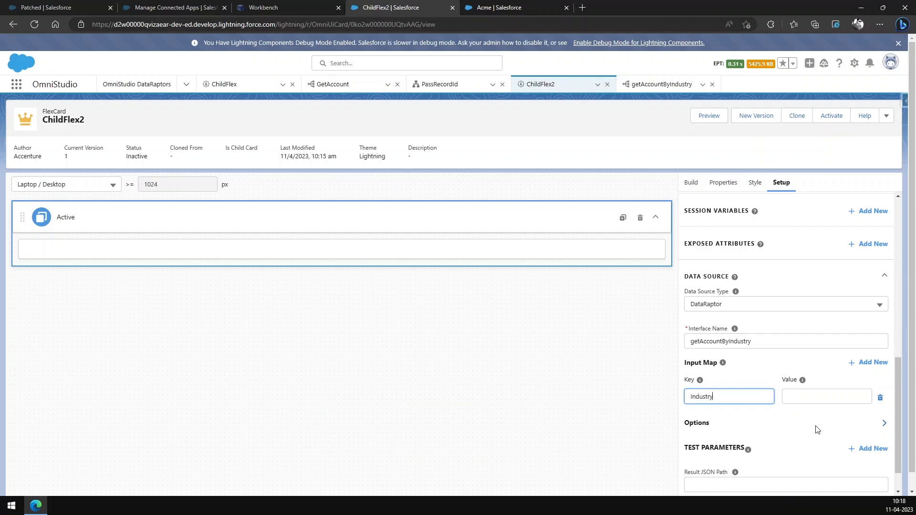
pyautogui.click(825, 398)
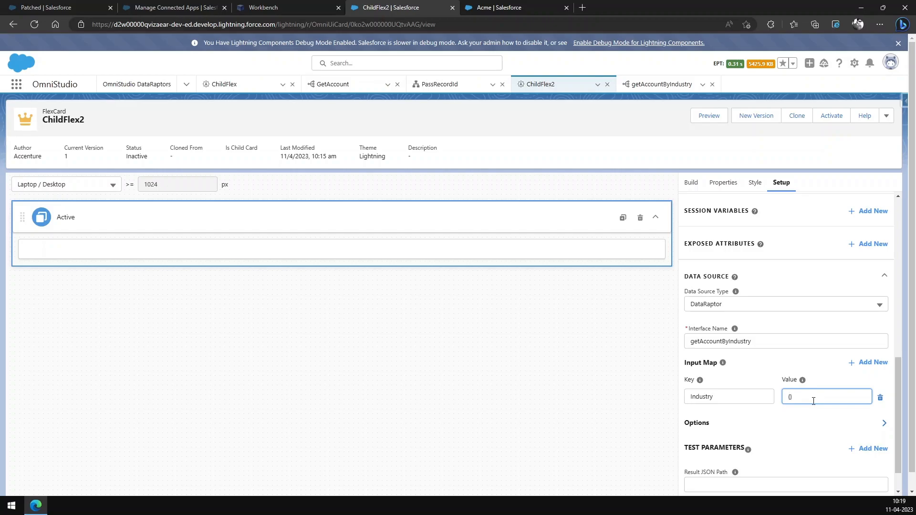
pyautogui.write('parent.I')
pyautogui.write('ndustry')
pyautogui.click(806, 421)
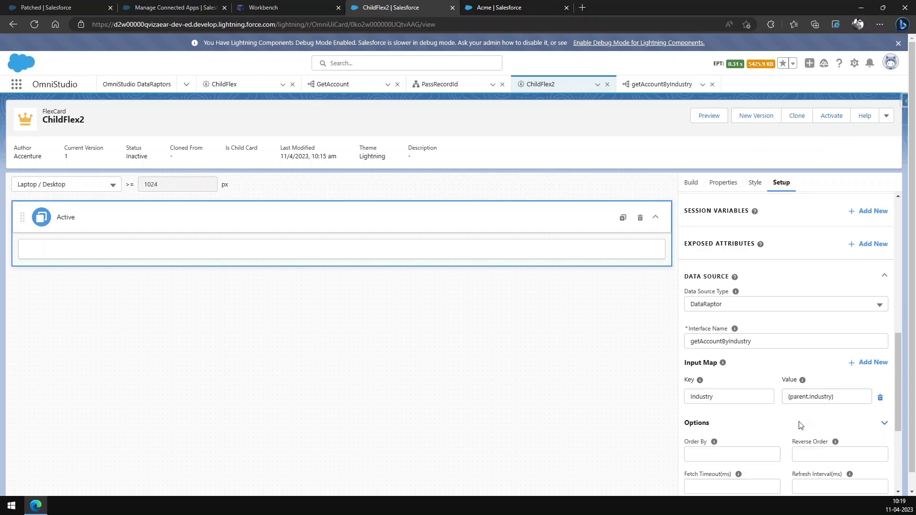
pyautogui.click(864, 428)
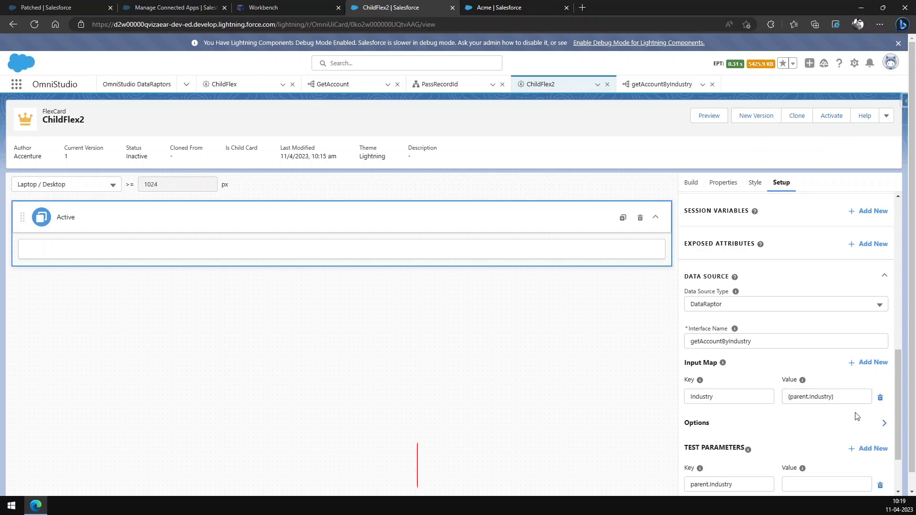
# Step: Set the parent.Industry test parameter to Apparel, then save the data source, fetch its data and dismiss the test results
pyautogui.scroll(-2, 759, 398)
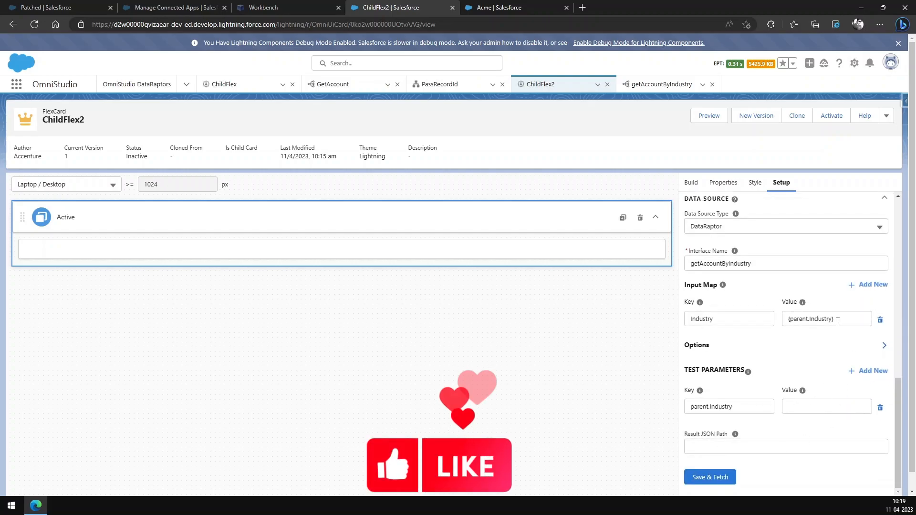
pyautogui.moveTo(790, 319); pyautogui.dragTo(836, 321)
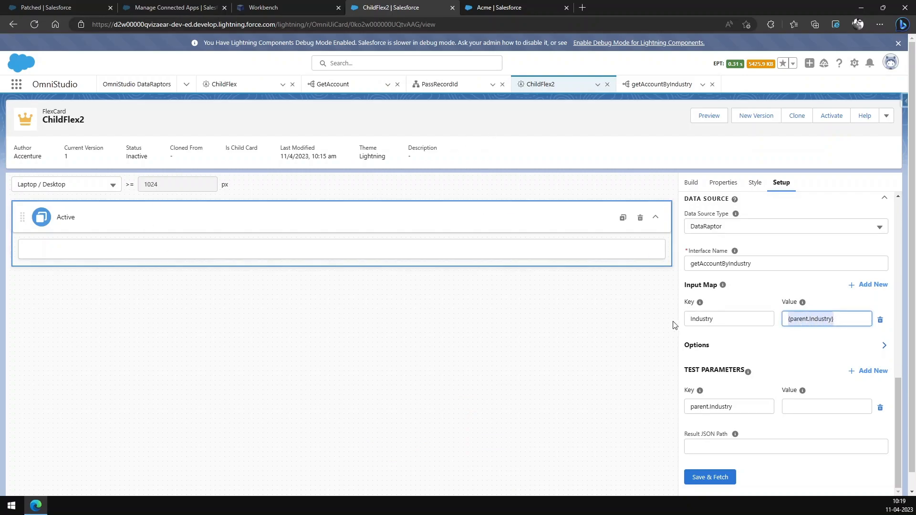
pyautogui.click(827, 406)
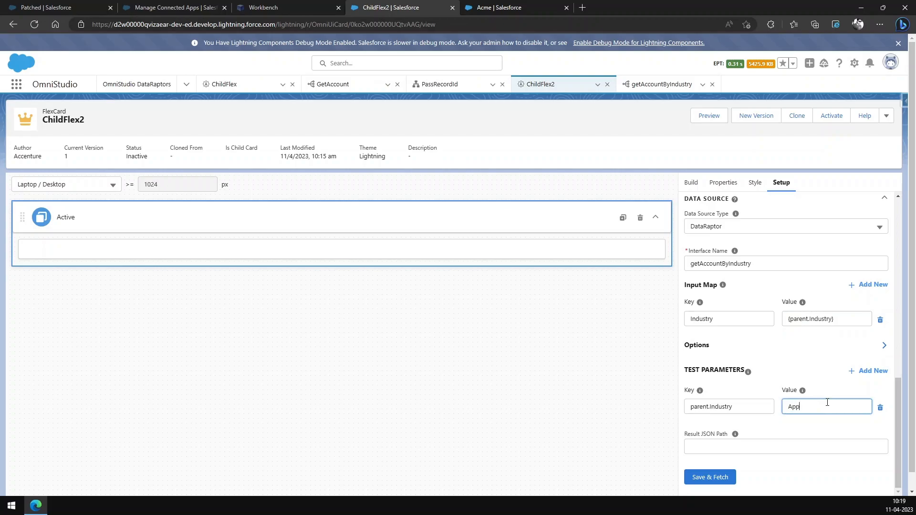
pyautogui.click(713, 478)
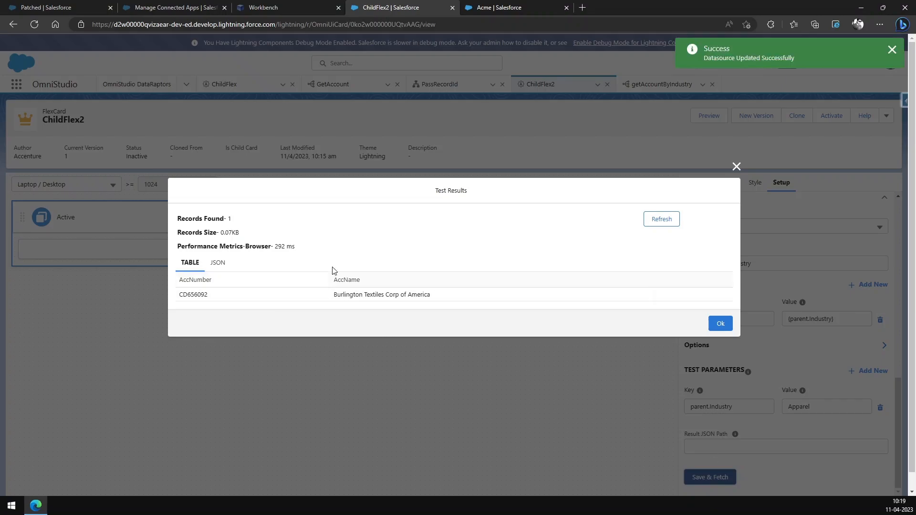
pyautogui.click(721, 323)
# Step: Add a Text element to the card's Active state and replace its content with "Account Information"
pyautogui.click(697, 182)
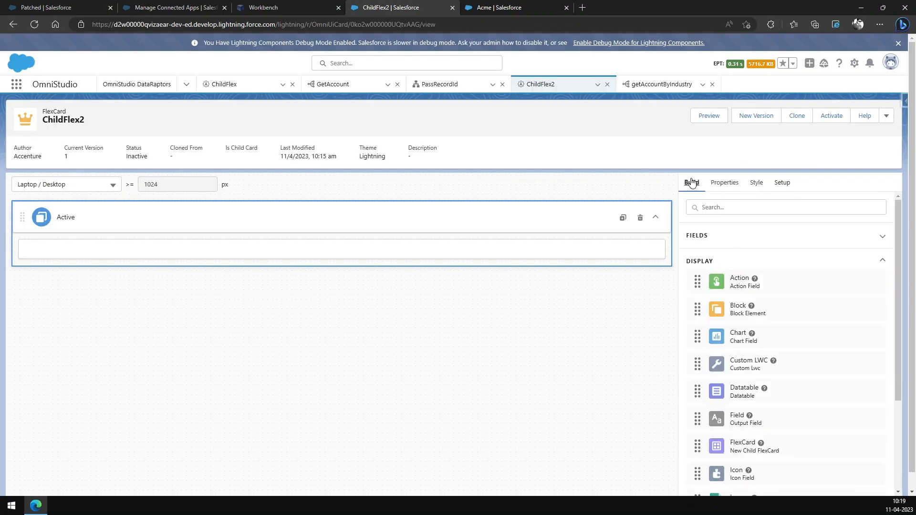
pyautogui.scroll(-3, 789, 366)
pyautogui.scroll(-1, 789, 366)
pyautogui.moveTo(758, 454); pyautogui.dragTo(423, 253)
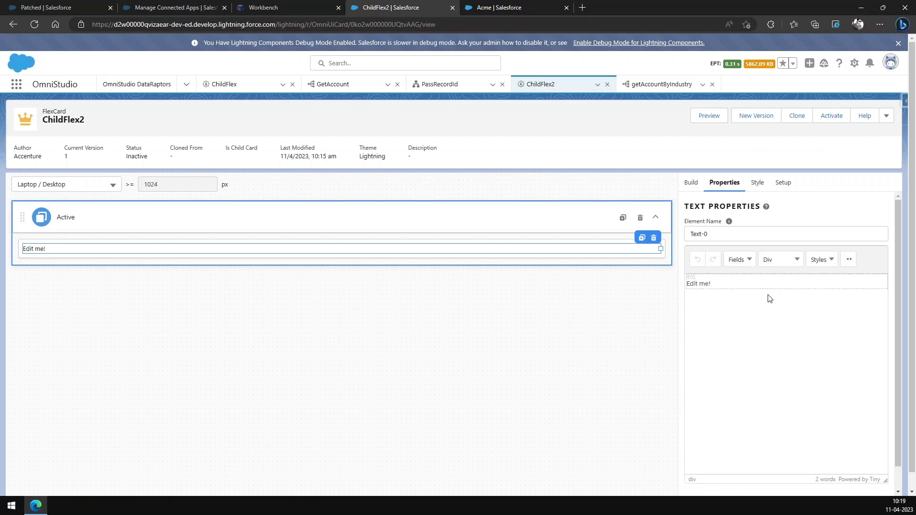
pyautogui.hotkey('ctrl', 'a')
pyautogui.write('Account')
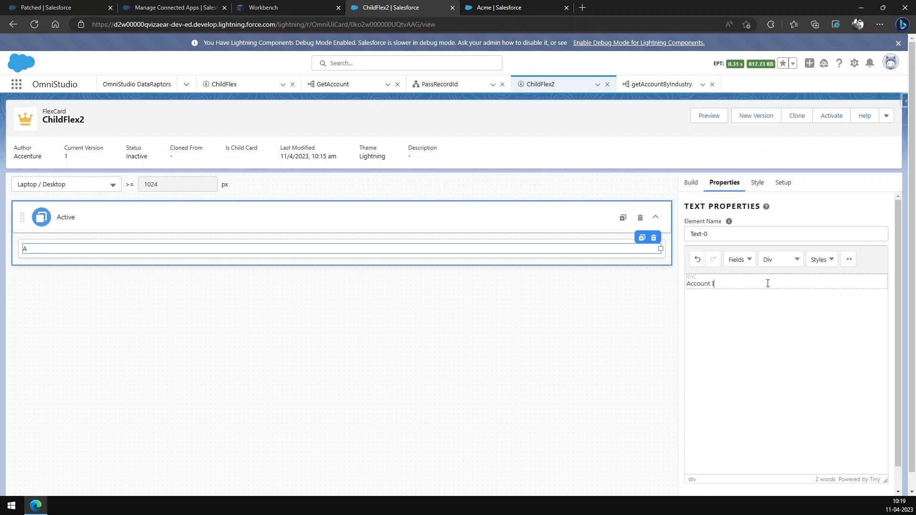
pyautogui.write(' Information')
# Step: Center the "Account Information" text and increase its font size
pyautogui.hotkey('ctrl', 'a')
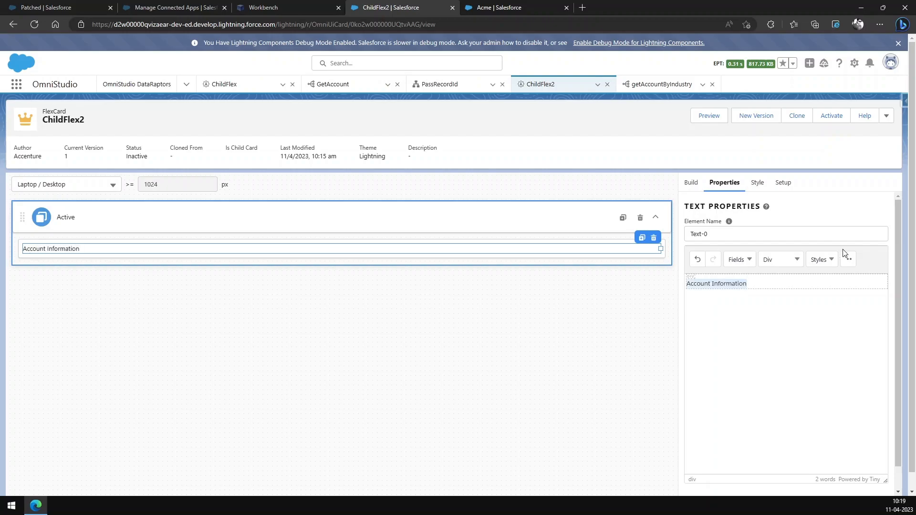
pyautogui.click(848, 260)
pyautogui.click(713, 311)
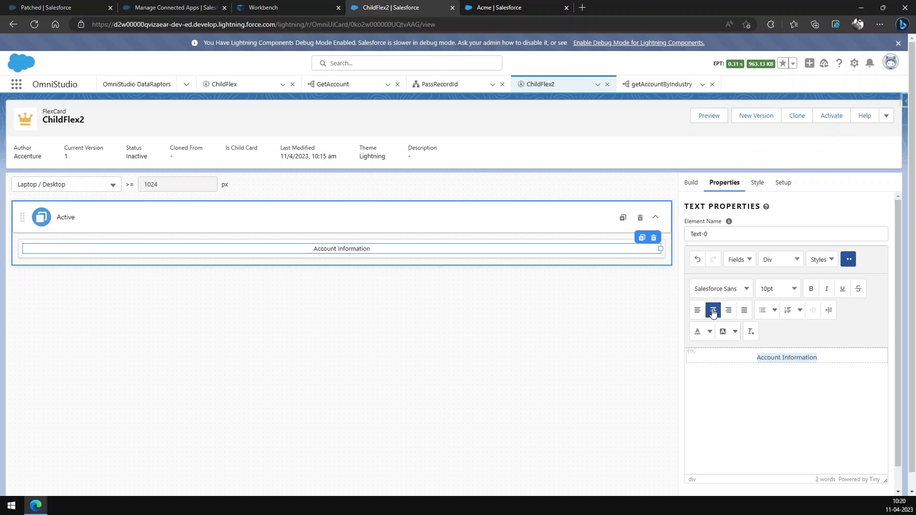
pyautogui.click(791, 289)
pyautogui.click(773, 356)
# Step: Set the background color of the "Account Information" text element to the blue #6994DA
pyautogui.click(757, 183)
pyautogui.scroll(-2, 854, 326)
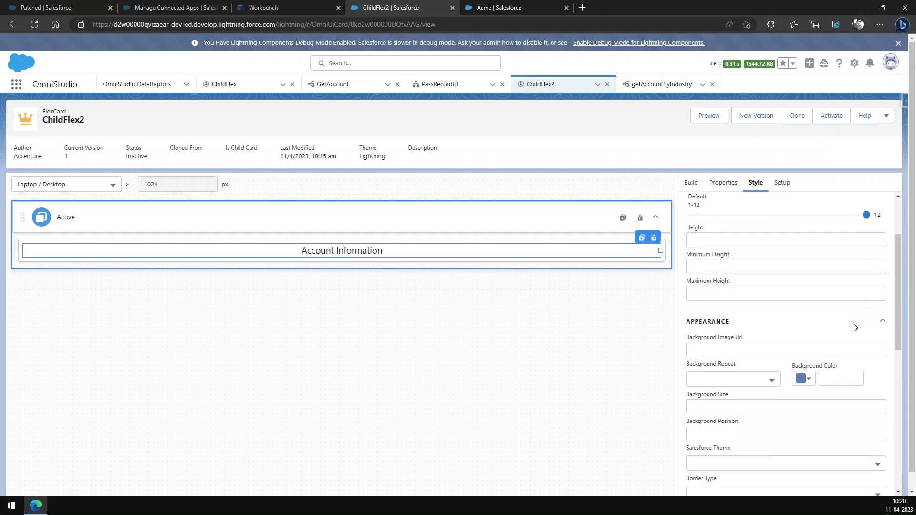
pyautogui.click(809, 379)
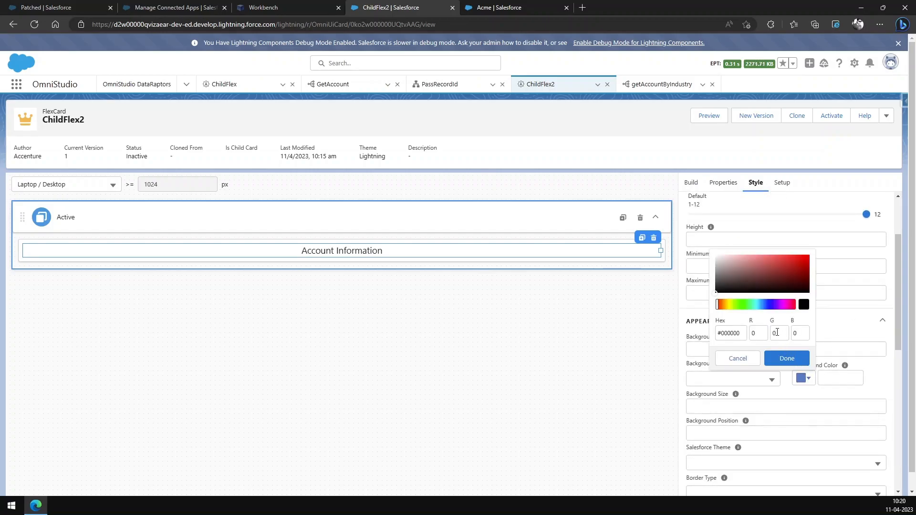
pyautogui.click(760, 305)
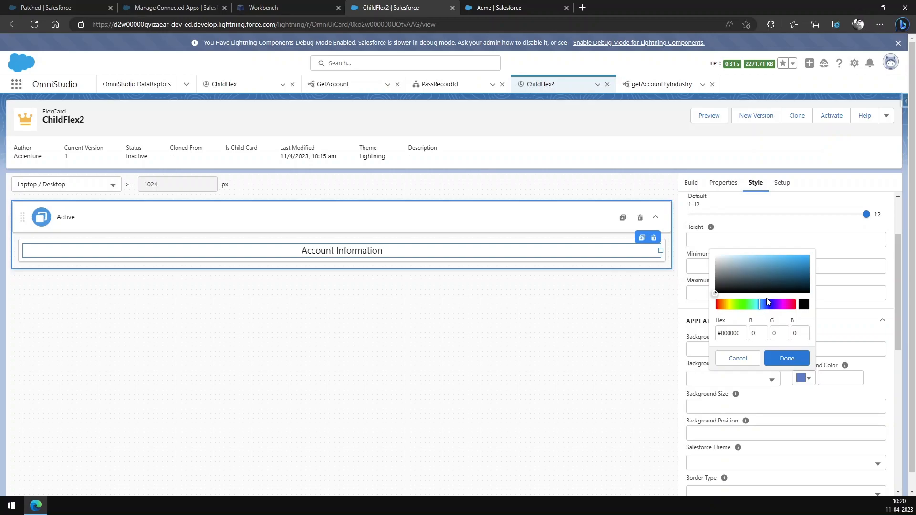
pyautogui.click(763, 302)
pyautogui.click(765, 261)
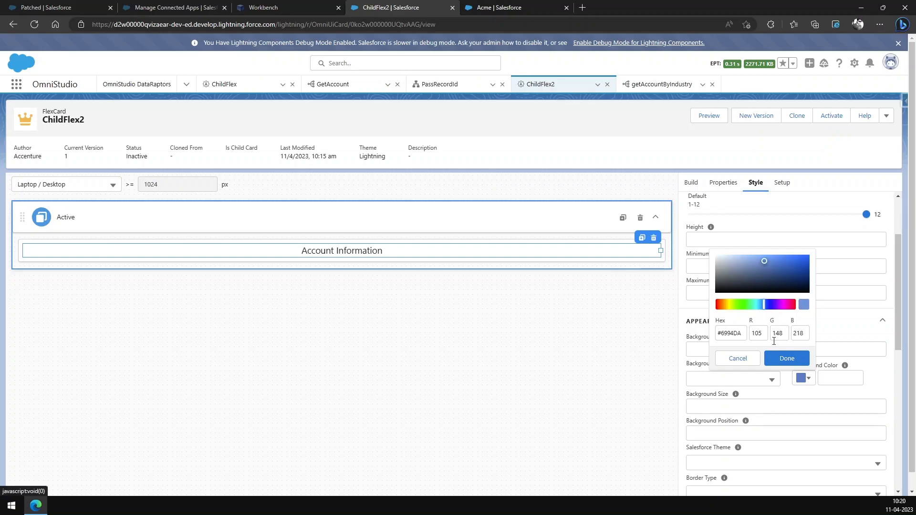
pyautogui.click(786, 358)
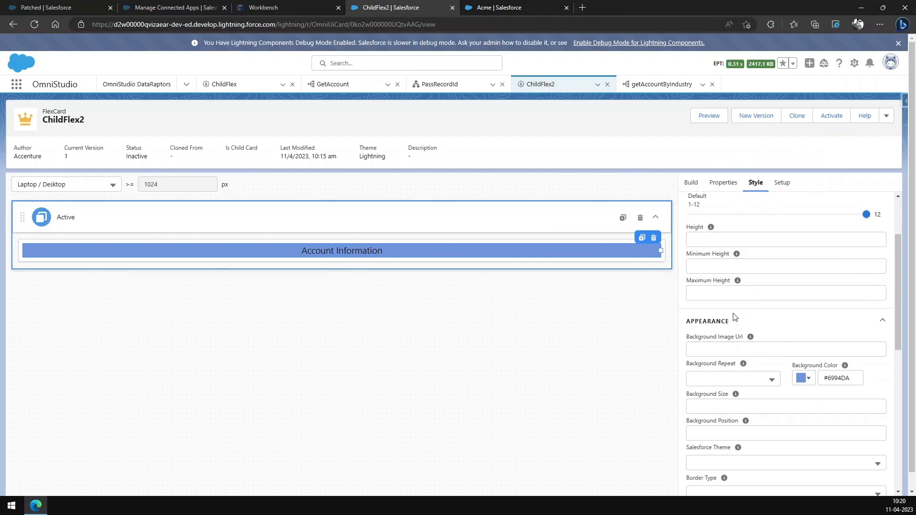
# Step: Place the AccName field beneath the "Account Information" heading in the Active state
pyautogui.click(691, 184)
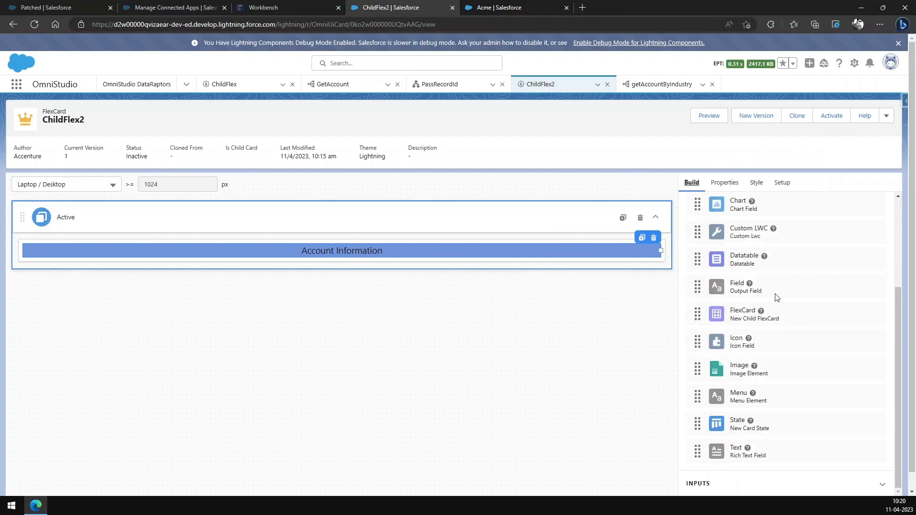
pyautogui.scroll(3, 775, 297)
pyautogui.click(713, 235)
pyautogui.moveTo(751, 258); pyautogui.dragTo(417, 263)
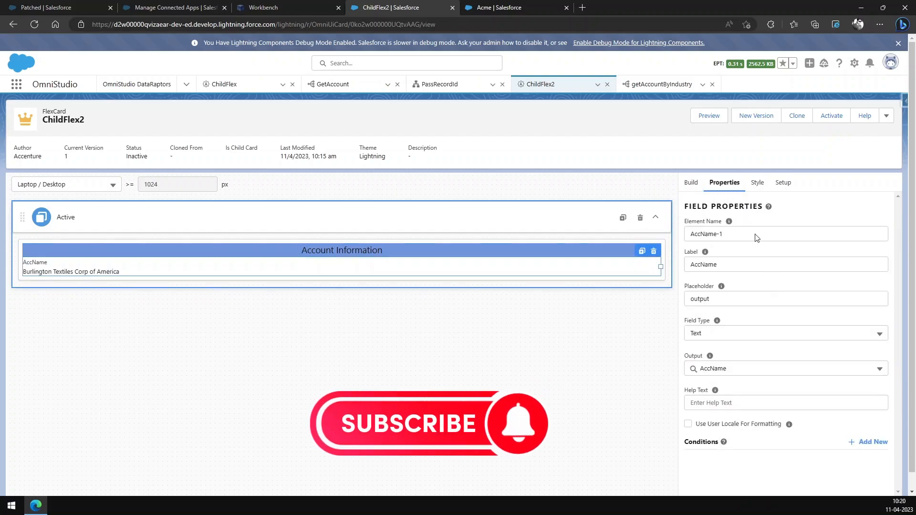
# Step: Place the AccNumber field between the "Account Information" heading and AccName, and activate the ChildFlex2 card
pyautogui.click(688, 185)
pyautogui.moveTo(774, 284); pyautogui.dragTo(401, 260)
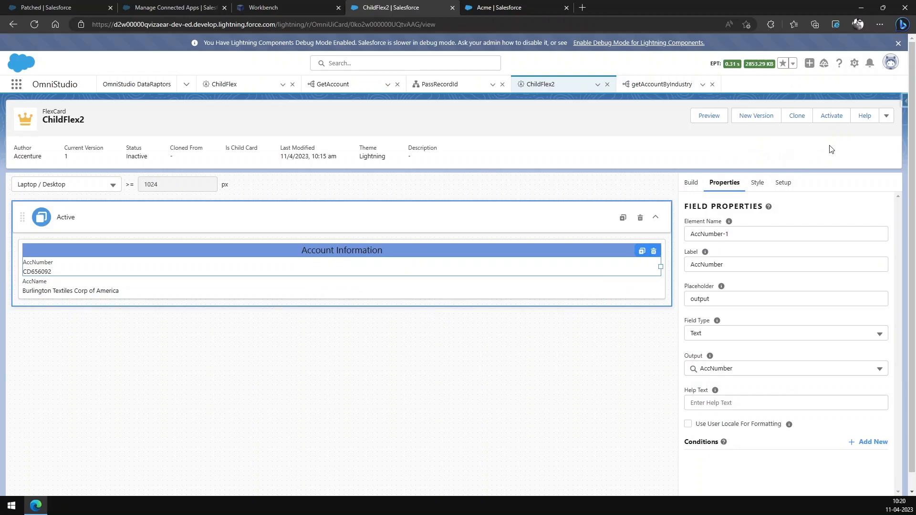
pyautogui.click(835, 117)
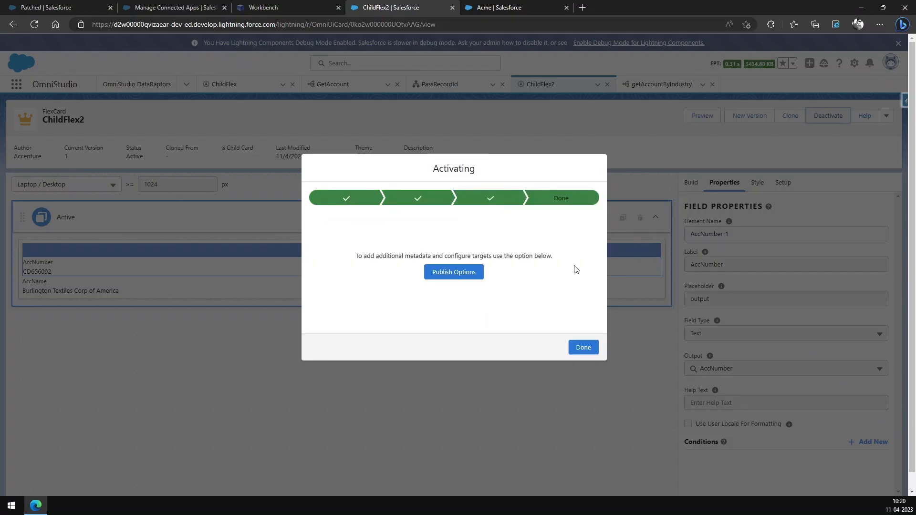
pyautogui.click(583, 347)
# Step: Create a new OmniScript named PassAttribute with type Pass and subtype Attribute
pyautogui.click(186, 84)
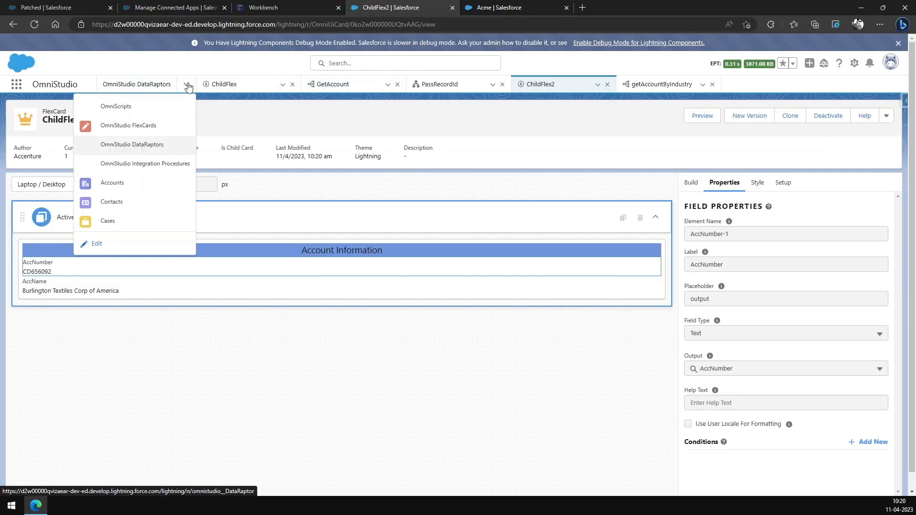
pyautogui.click(143, 107)
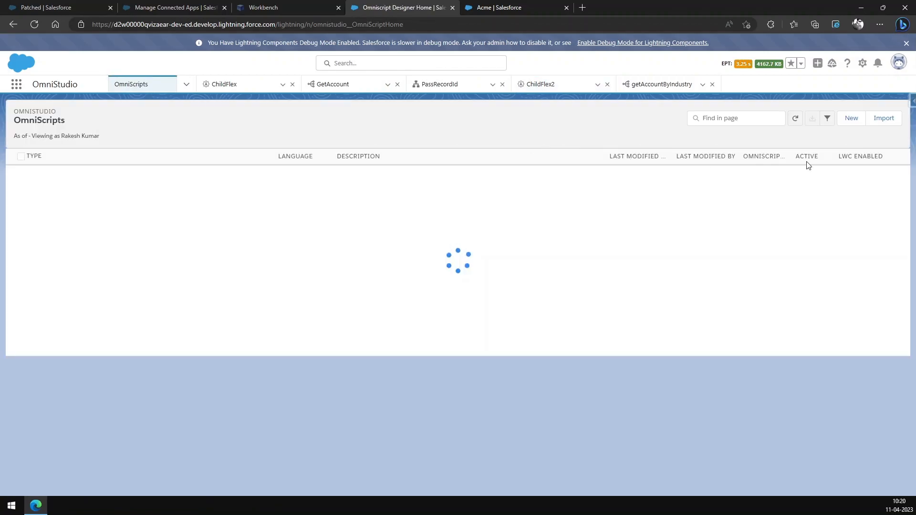
pyautogui.click(850, 119)
pyautogui.click(341, 256)
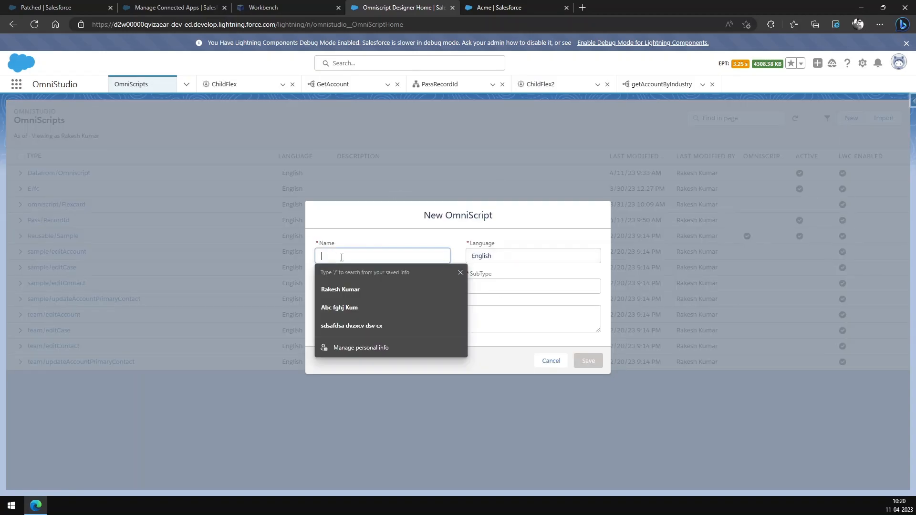
pyautogui.write('PassAttribute')
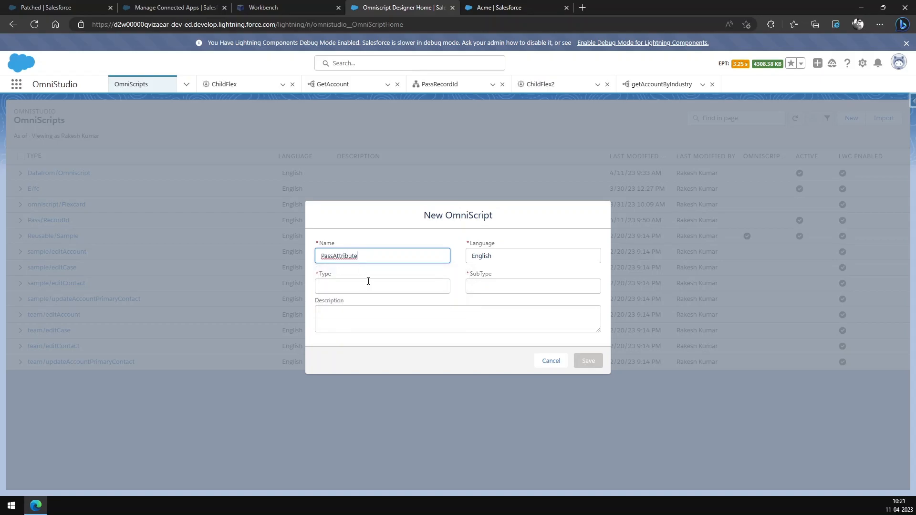
pyautogui.click(371, 285)
pyautogui.write('Pass')
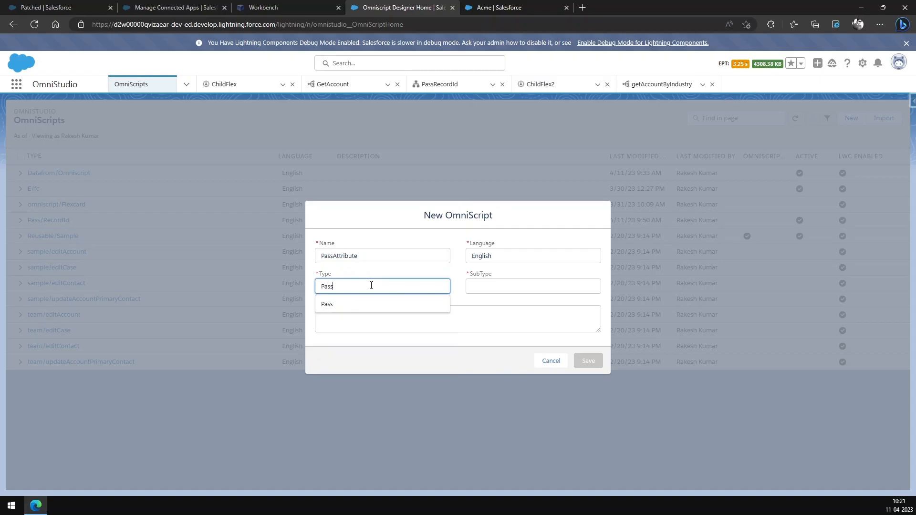
pyautogui.click(475, 287)
pyautogui.write('Attribute')
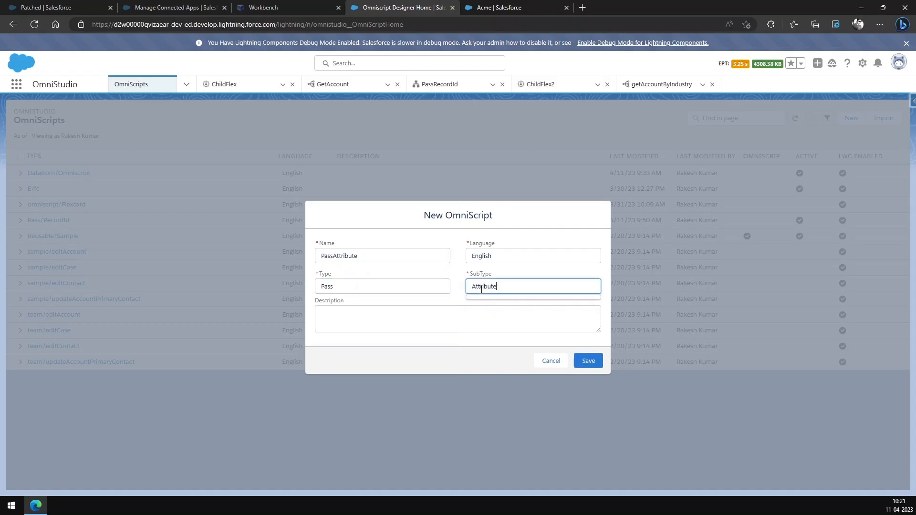
pyautogui.click(460, 277)
pyautogui.click(590, 361)
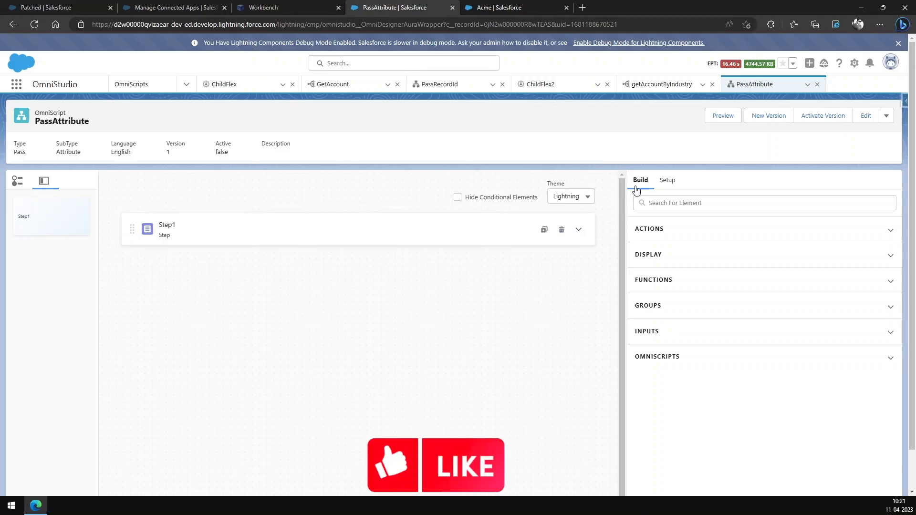
# Step: Add a second Step element below Step1 in the OmniScript
pyautogui.click(678, 203)
pyautogui.write('step')
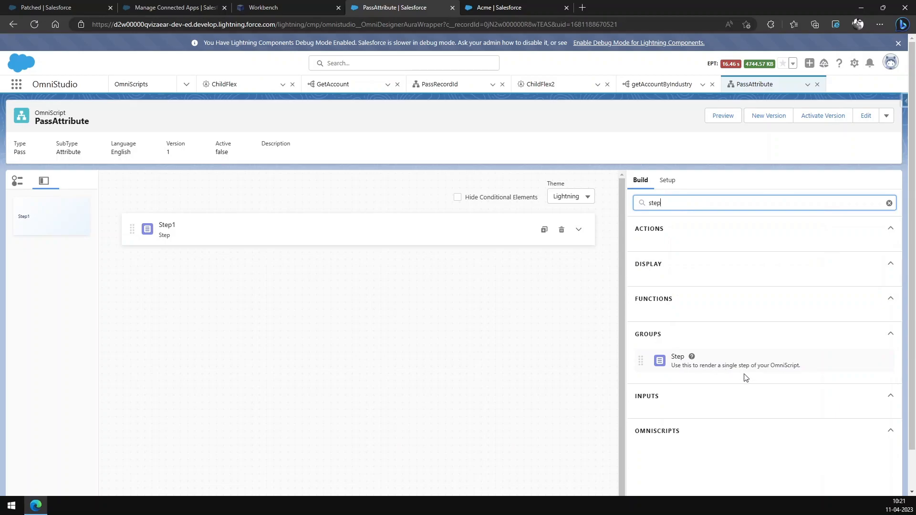
pyautogui.moveTo(742, 368); pyautogui.dragTo(358, 291)
# Step: Expand Step1 and add a Select input inside it
pyautogui.click(578, 230)
pyautogui.click(639, 179)
pyautogui.click(698, 203)
pyautogui.doubleClick(699, 203)
pyautogui.write('sele')
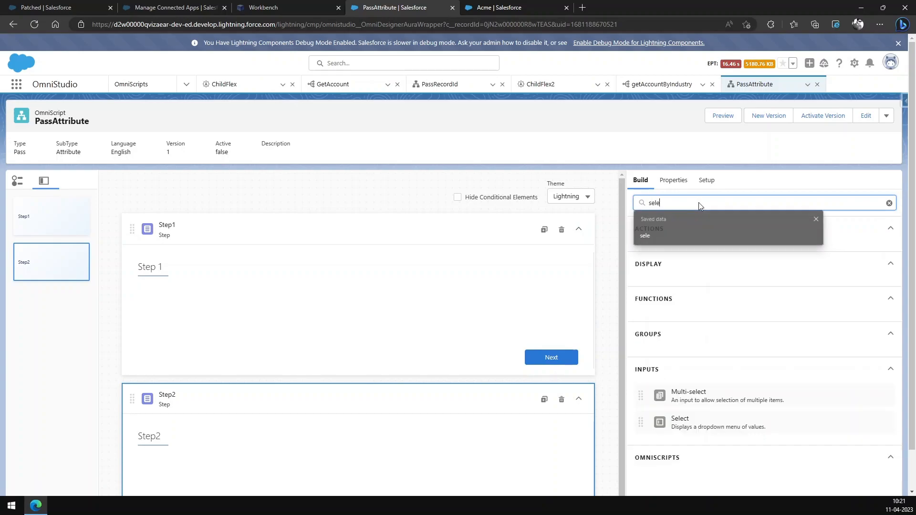
pyautogui.moveTo(700, 416); pyautogui.dragTo(358, 316)
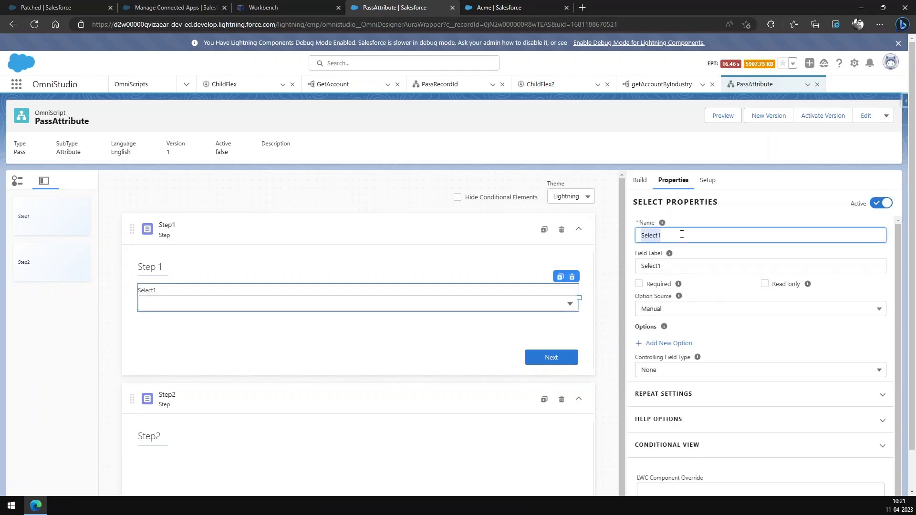
# Step: Set both the name and the field label of the Select input to Industry
pyautogui.write('Industry')
pyautogui.click(683, 265)
pyautogui.write('Ind')
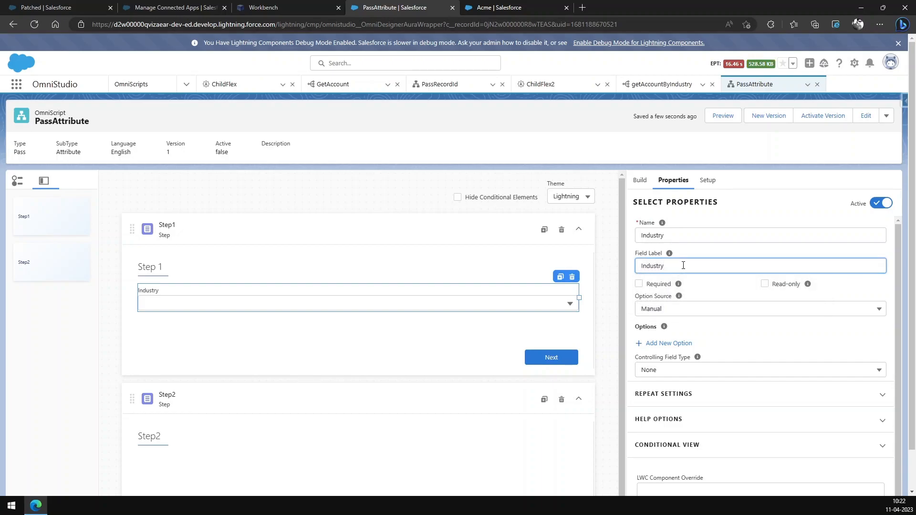
pyautogui.click(752, 210)
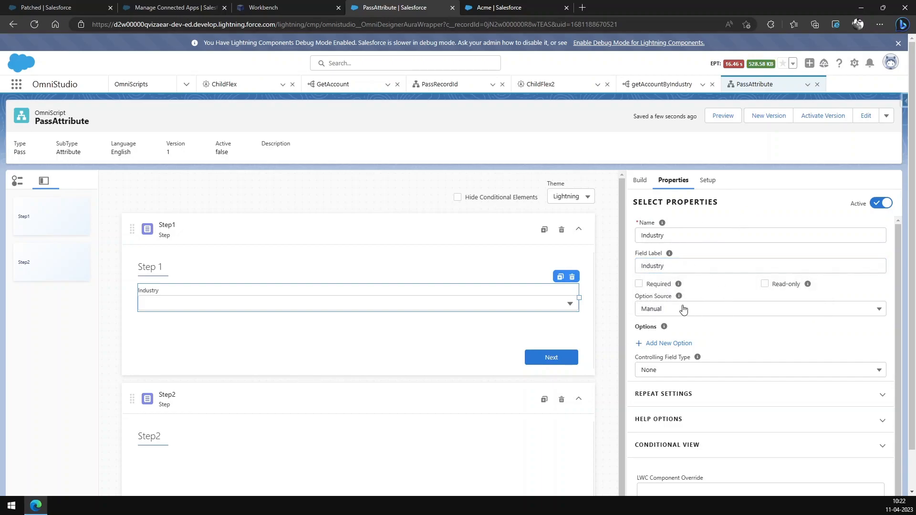
# Step: Make the Industry select required and set its option source to SObject with the source Account.Industry
pyautogui.click(732, 310)
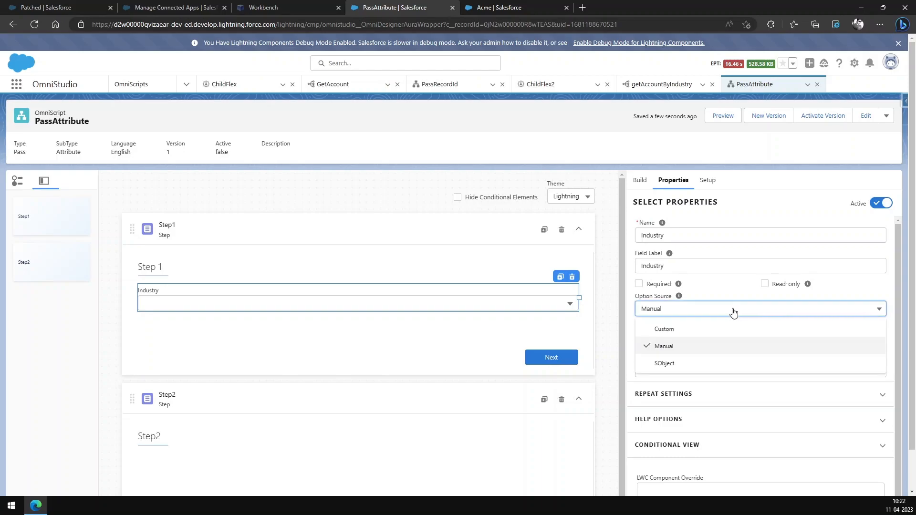
pyautogui.click(679, 366)
pyautogui.click(639, 286)
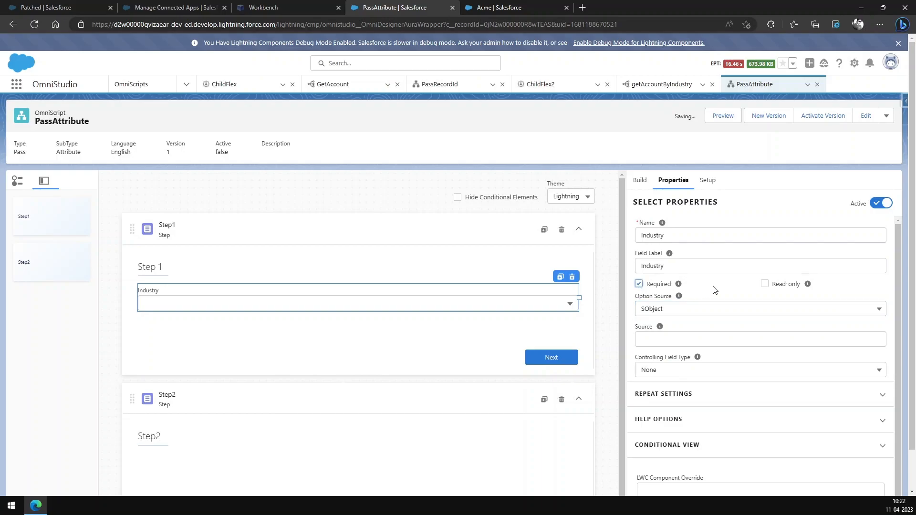
pyautogui.scroll(-1, 692, 294)
pyautogui.click(670, 303)
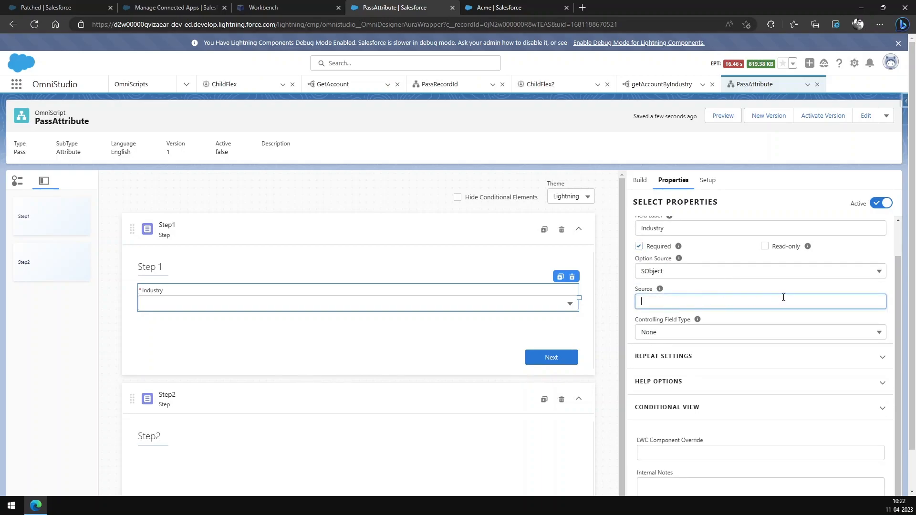
pyautogui.write('Account.Industry')
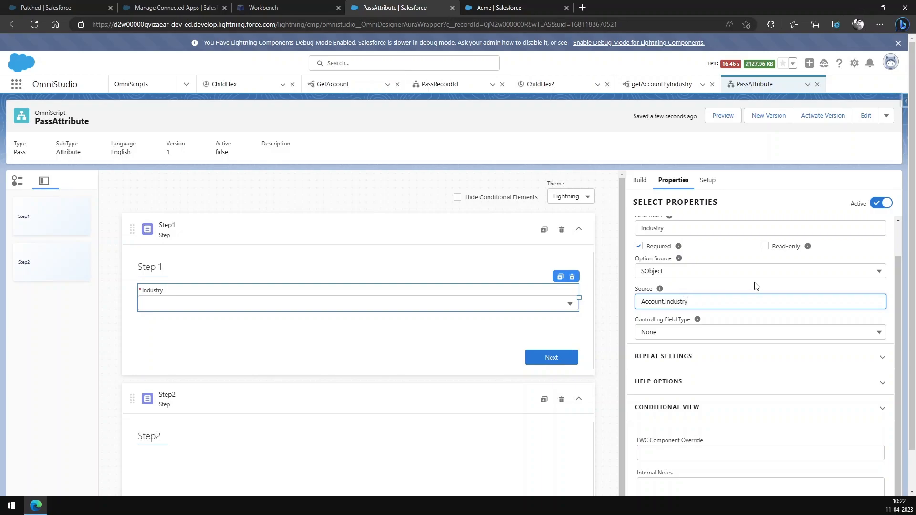
pyautogui.click(756, 286)
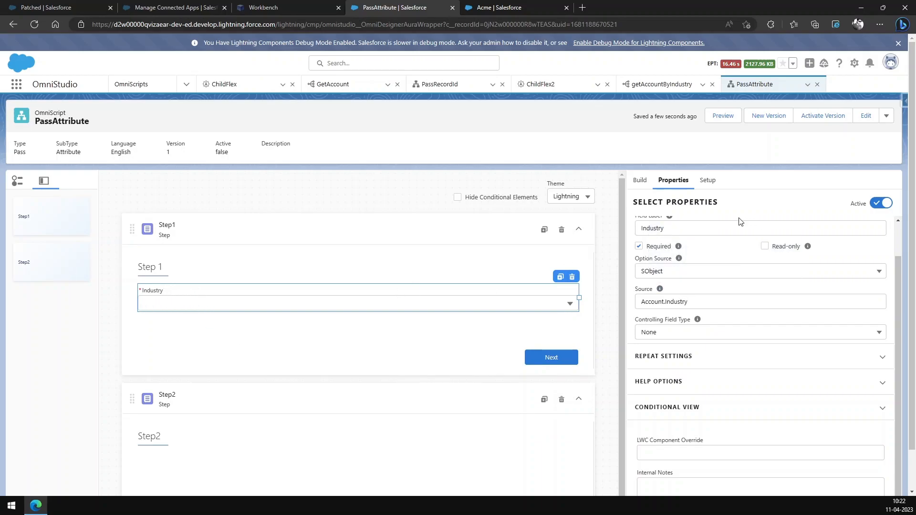
# Step: Add a Custom Lightning Web Component element to Step2 and assign it the cfChildFlex2 component
pyautogui.click(639, 182)
pyautogui.doubleClick(774, 204)
pyautogui.write('light')
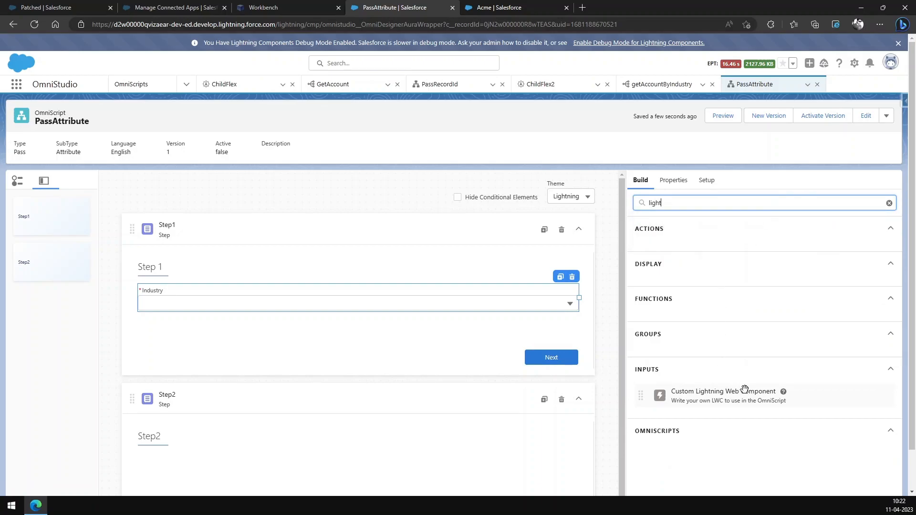
pyautogui.moveTo(742, 390); pyautogui.dragTo(201, 460)
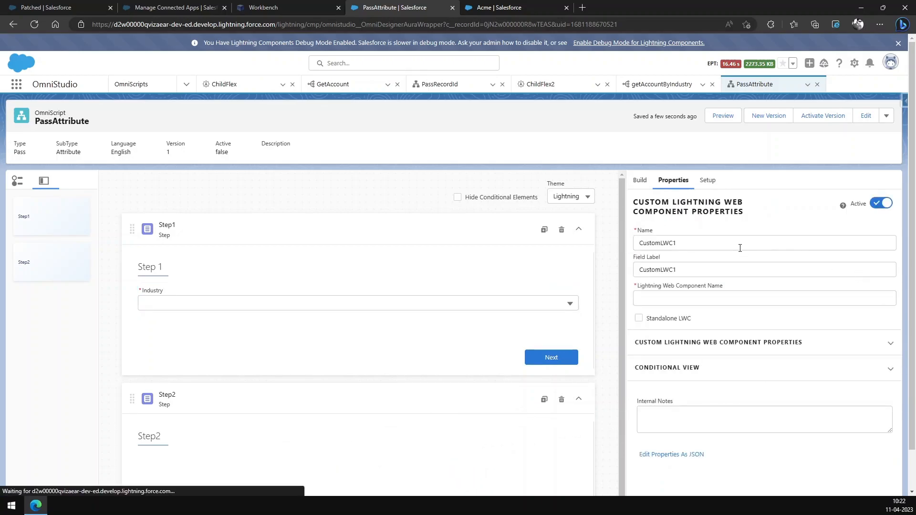
pyautogui.click(728, 300)
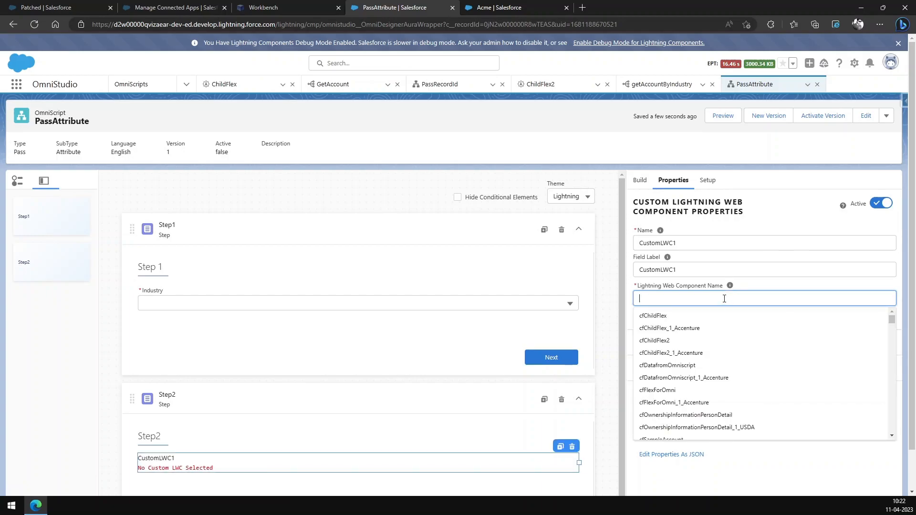
pyautogui.click(667, 343)
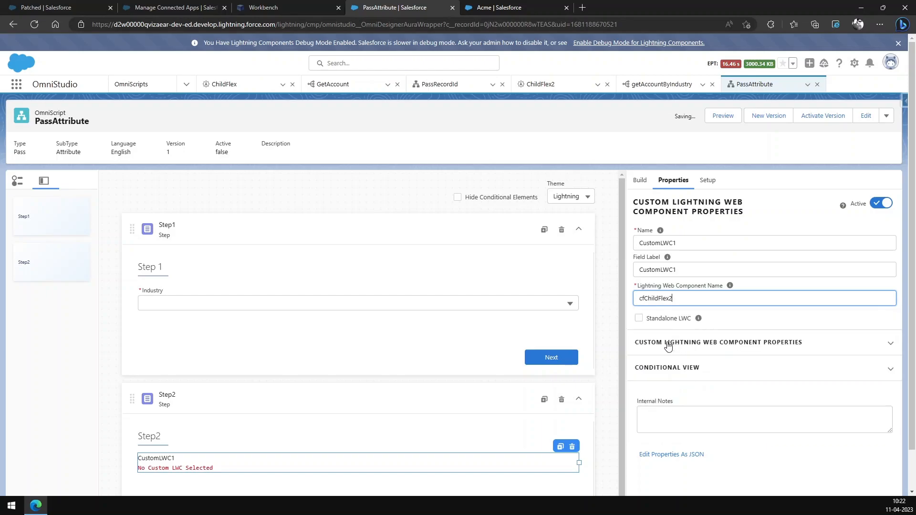
# Step: Give the custom component in Step2 a property named parent-attribute with the source %Step1:Industry%
pyautogui.click(783, 349)
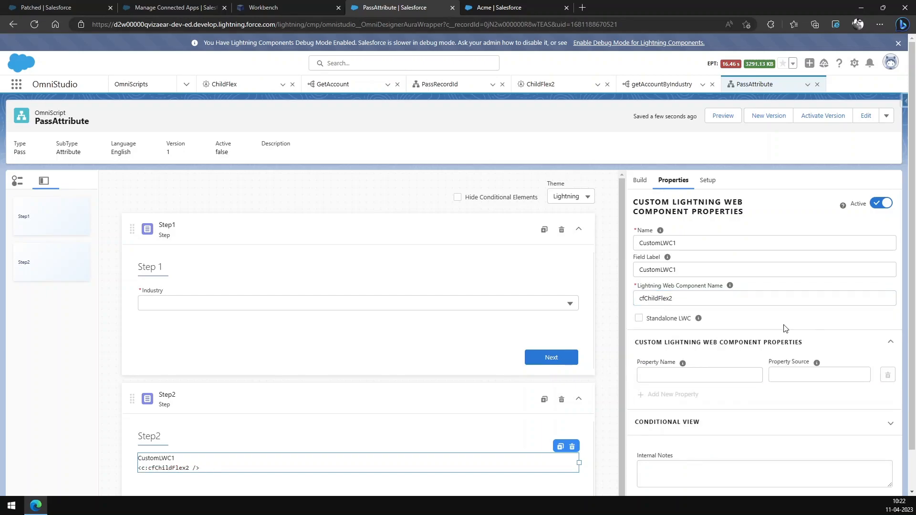
pyautogui.scroll(-1, 783, 343)
pyautogui.click(708, 332)
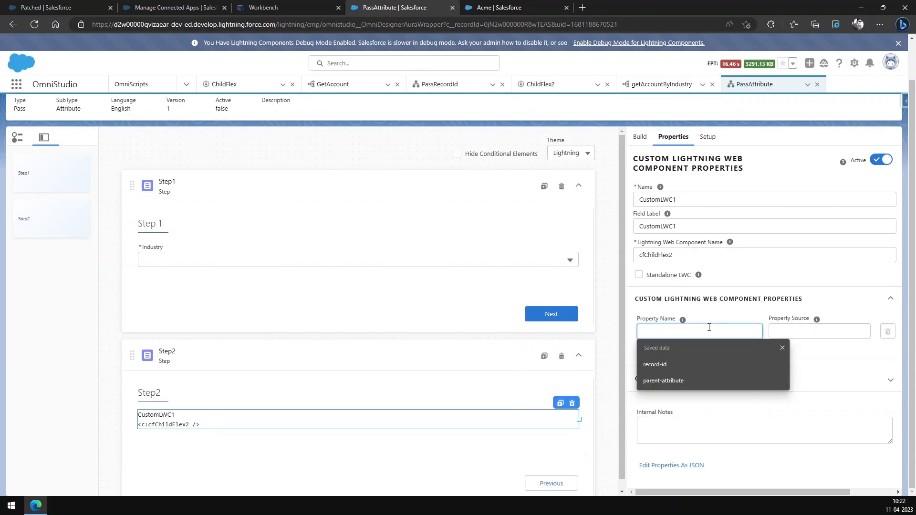
pyautogui.click(689, 382)
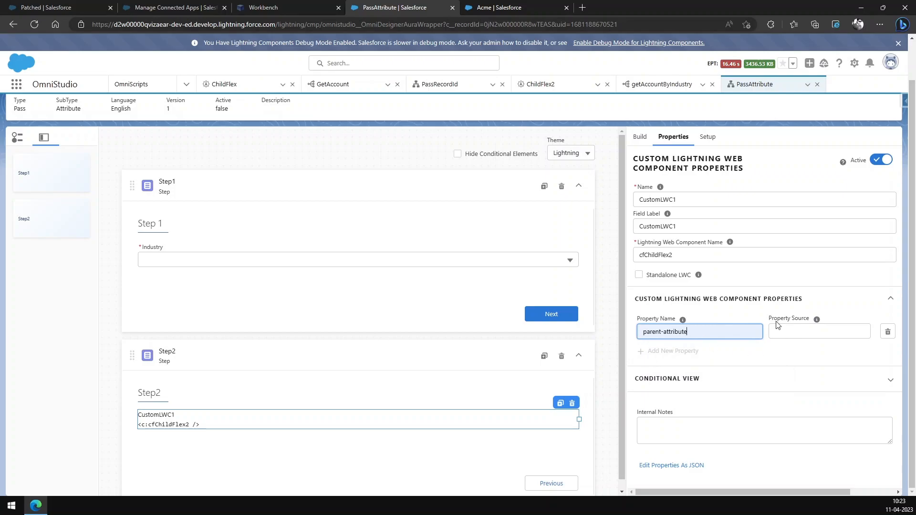
pyautogui.click(806, 332)
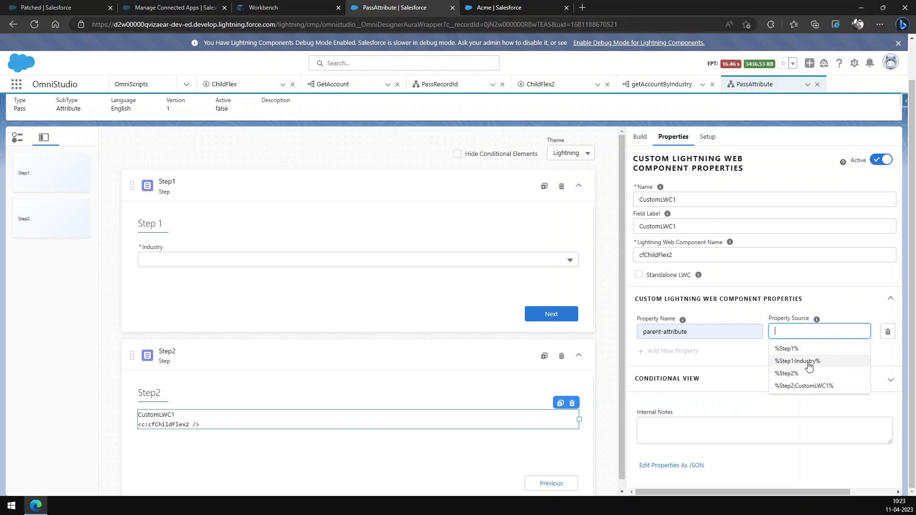
pyautogui.click(809, 361)
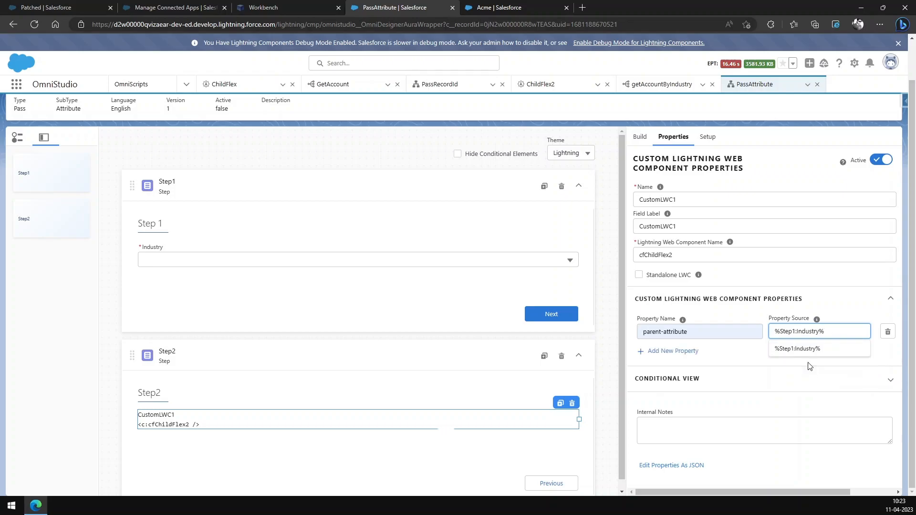
pyautogui.click(840, 301)
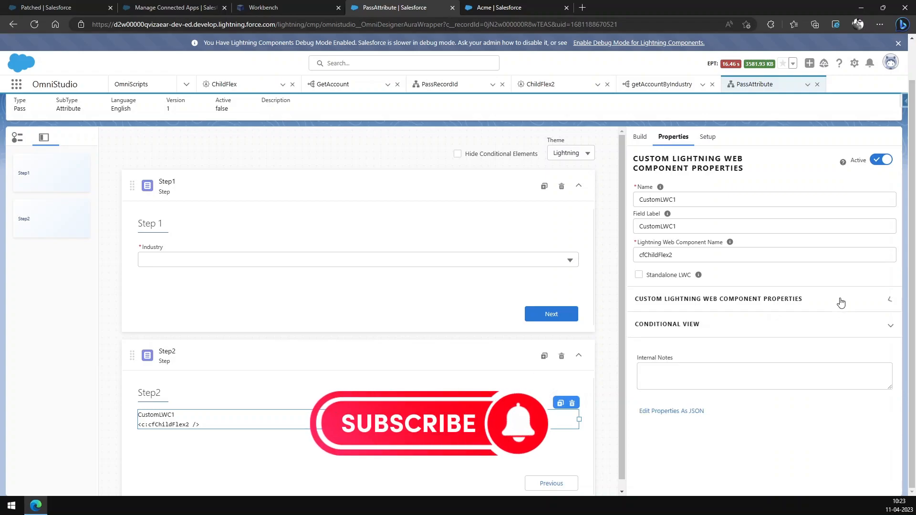
# Step: Change the source of the parent-attribute property to %Step1%
pyautogui.click(837, 308)
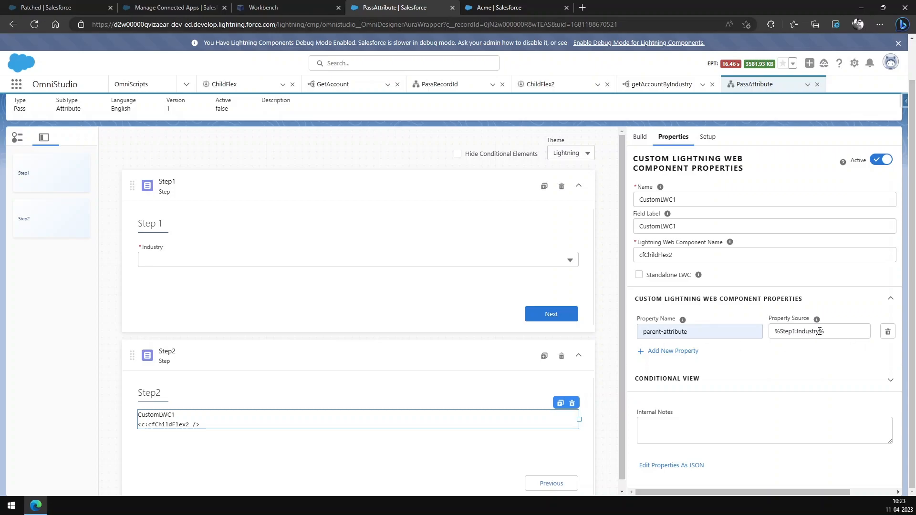
pyautogui.click(819, 331)
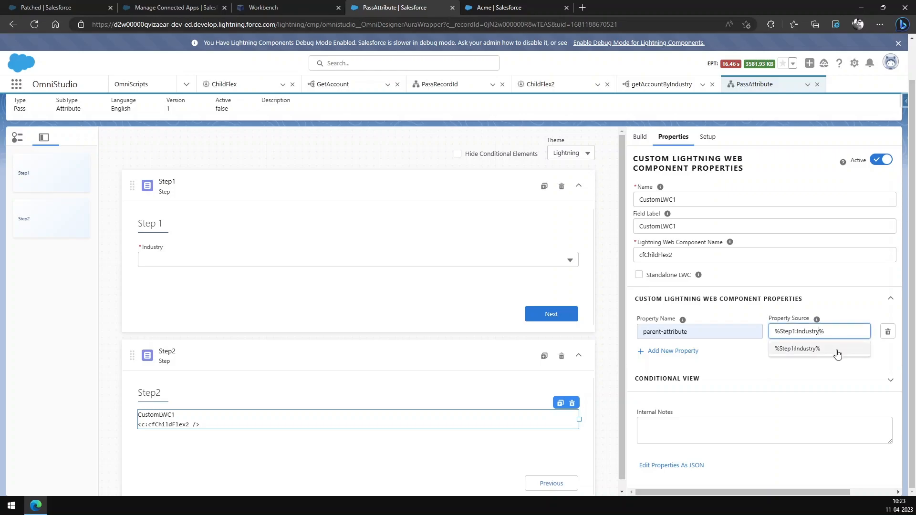
pyautogui.press('BackSpace')
pyautogui.click(766, 330)
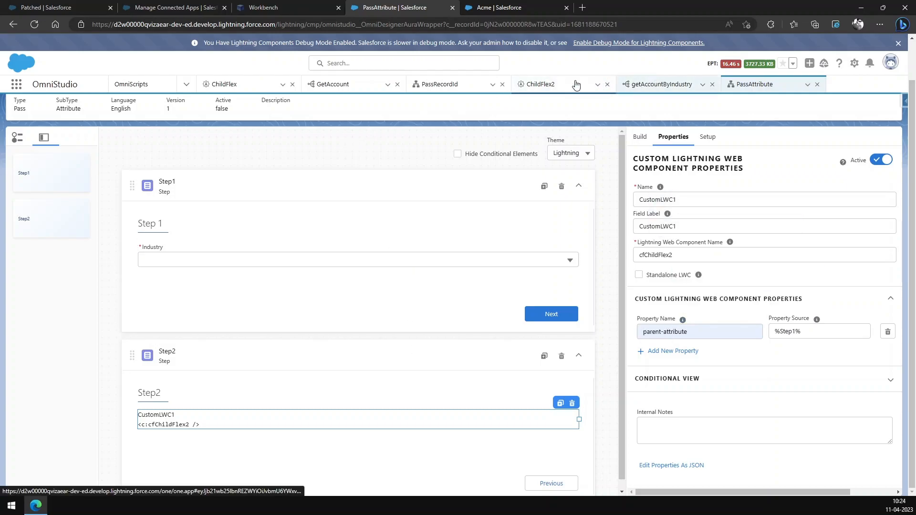
# Step: Check the input map in the ChildFlex2 card's data source setup, and return to the PassAttribute OmniScript
pyautogui.click(562, 87)
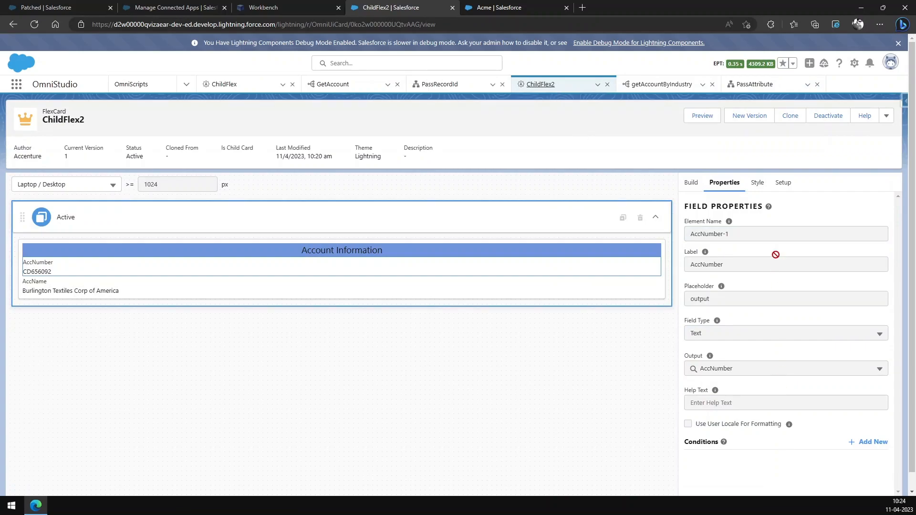
pyautogui.click(782, 185)
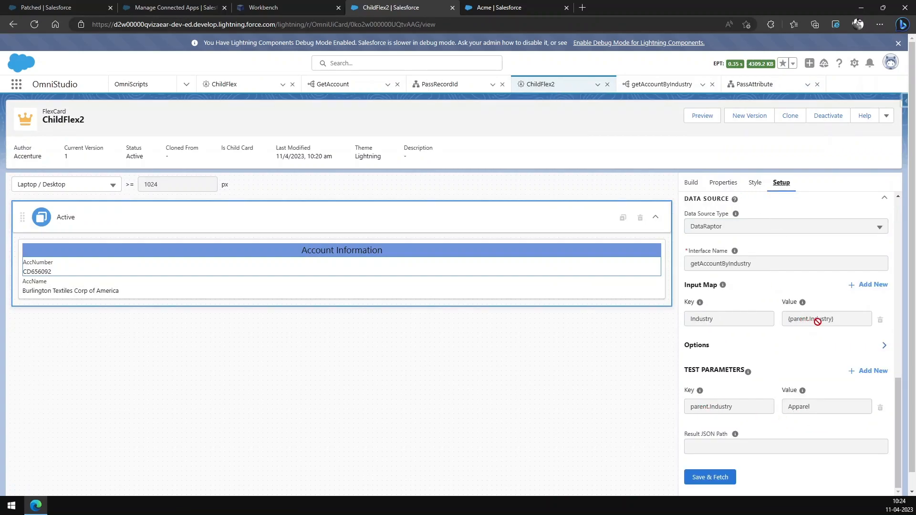
pyautogui.click(754, 85)
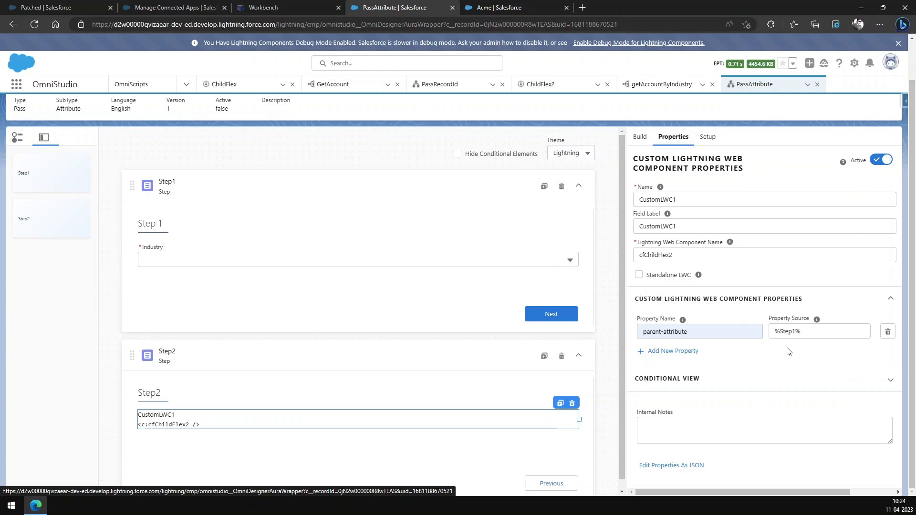
# Step: Activate the current version of the PassAttribute OmniScript and close the activation dialog
pyautogui.scroll(1, 796, 266)
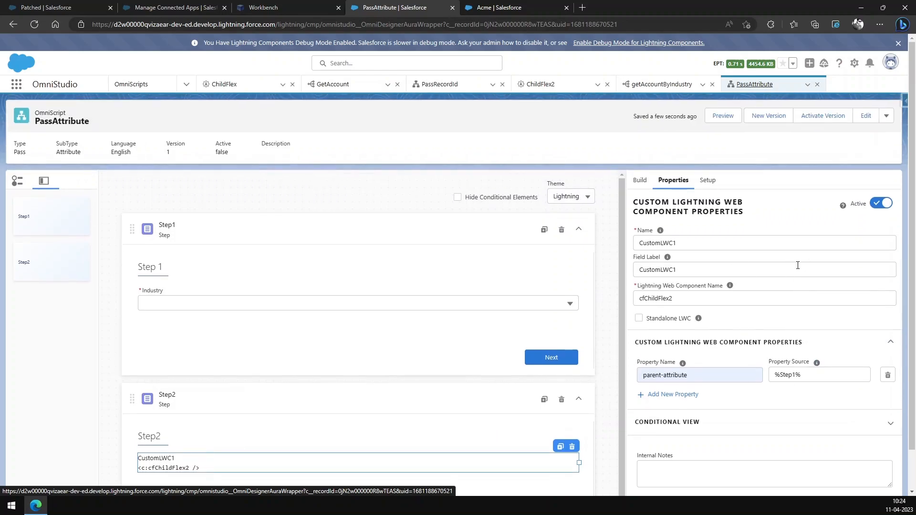
pyautogui.click(832, 119)
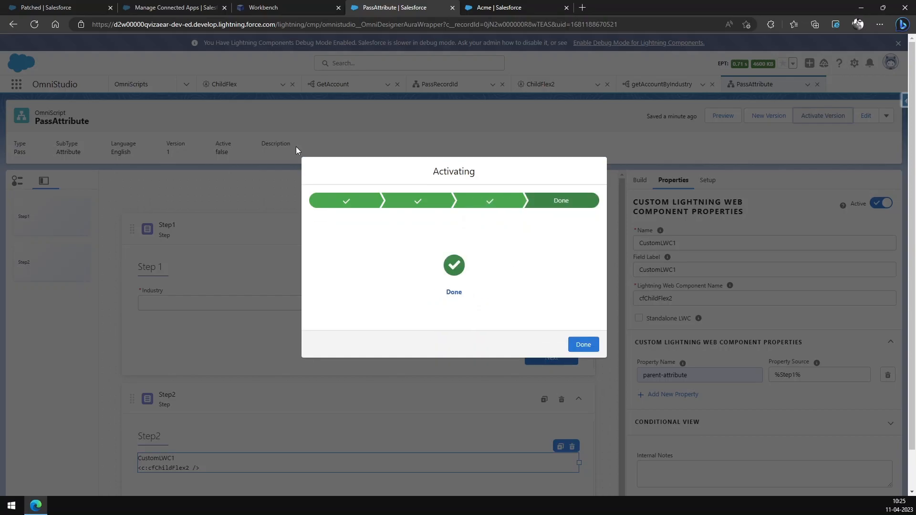
pyautogui.click(584, 344)
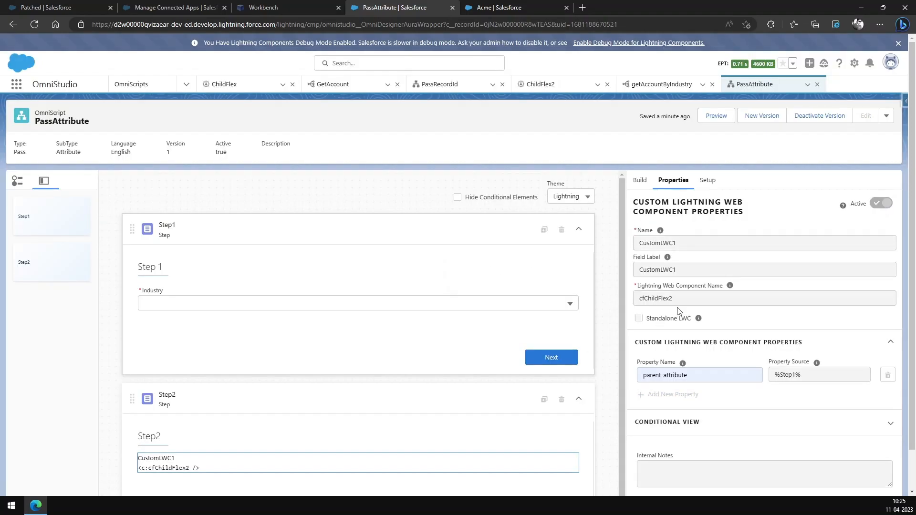
# Step: Preview the OmniScript with the Industry Apparel in Step 1 and advance to Step2 to check the embedded card
pyautogui.click(716, 116)
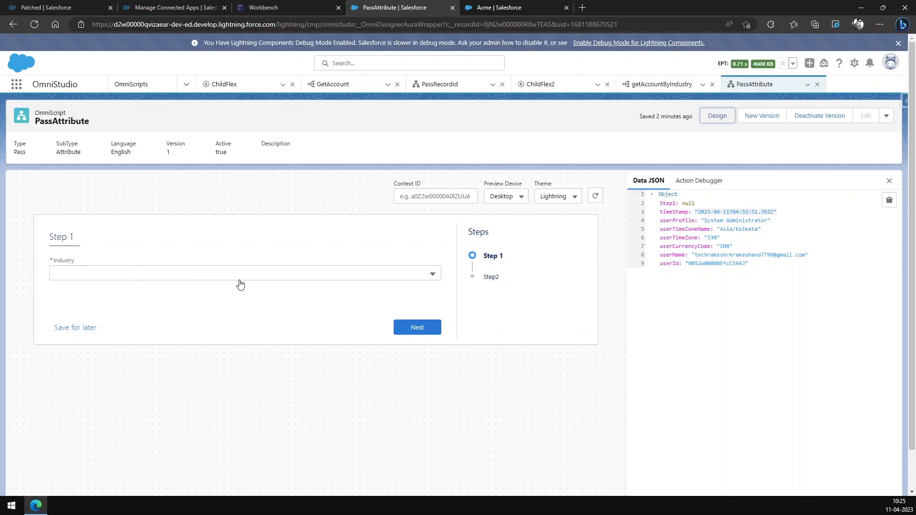
pyautogui.click(432, 275)
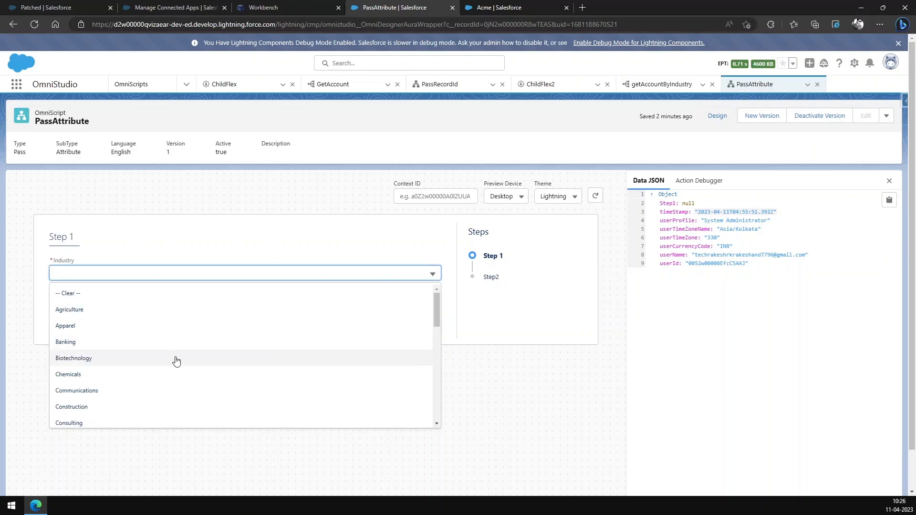
pyautogui.scroll(-1, 176, 361)
pyautogui.scroll(-5, 177, 361)
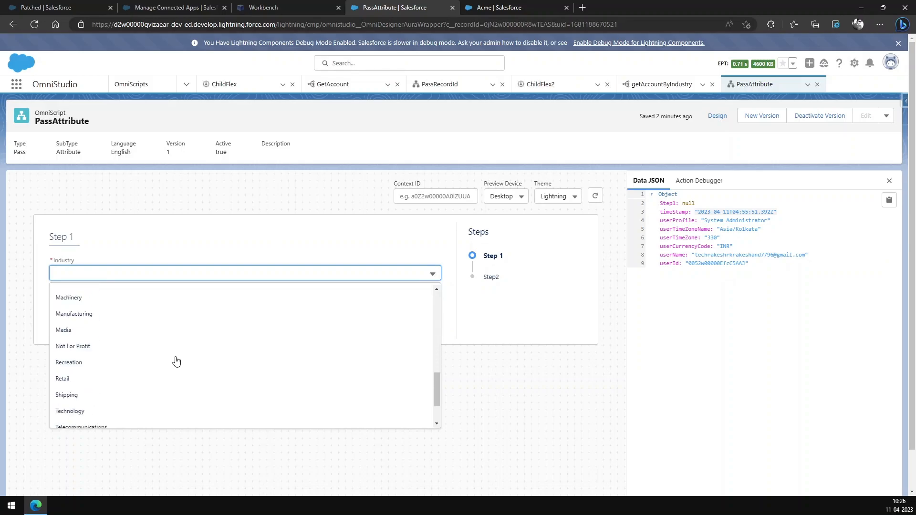
pyautogui.scroll(6, 177, 361)
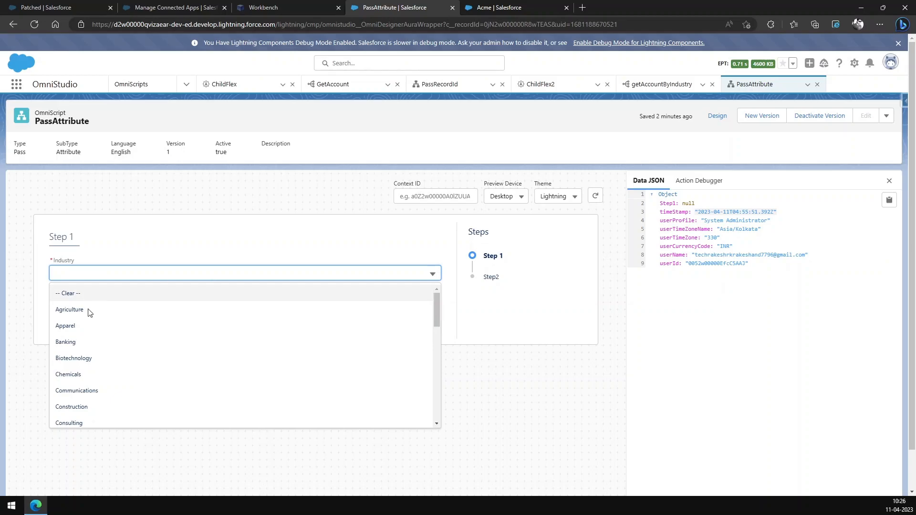
pyautogui.click(66, 326)
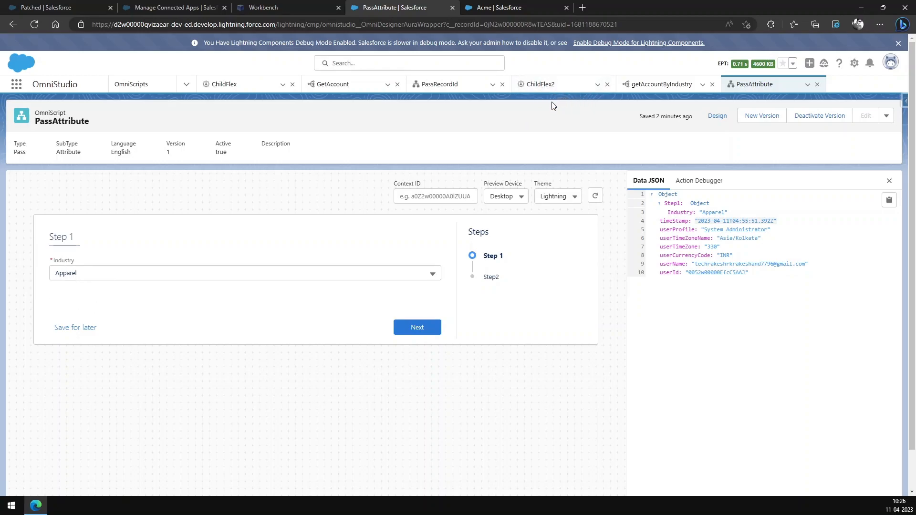
pyautogui.click(423, 332)
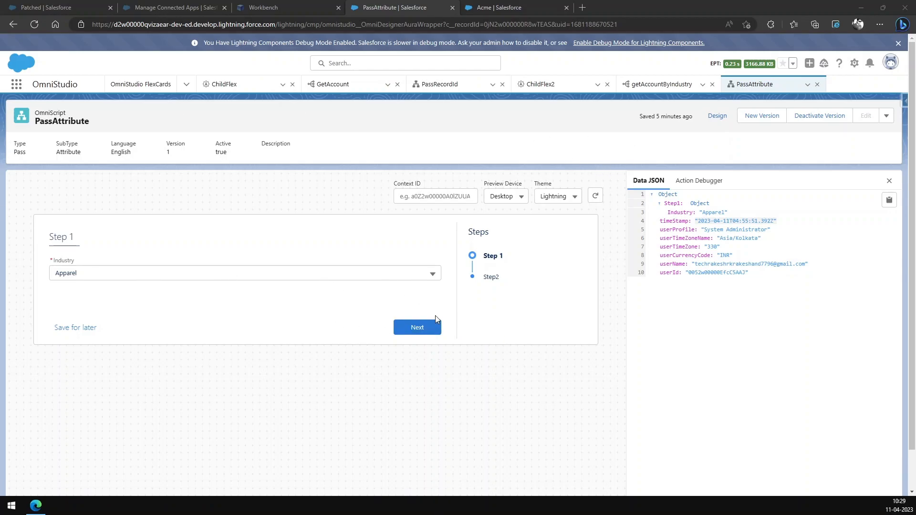
pyautogui.click(431, 328)
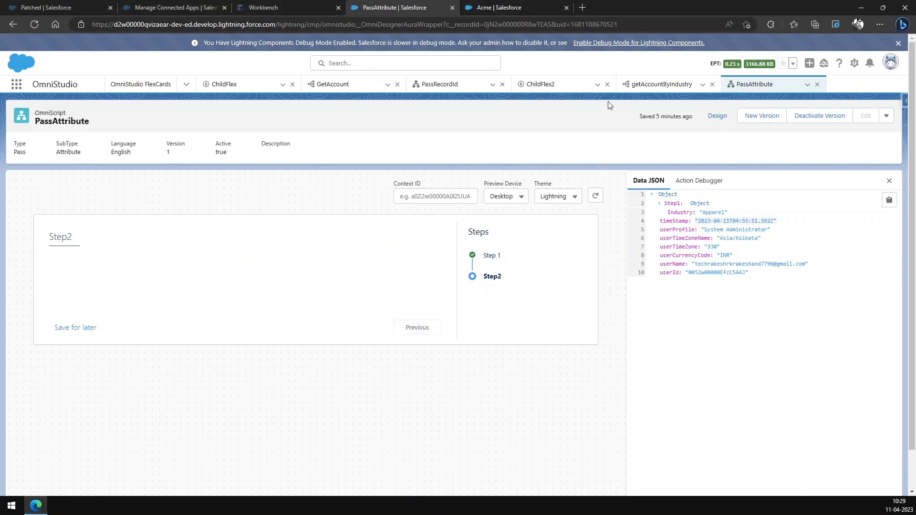
# Step: Switch to the ChildFlex2 FlexCard and deactivate it for editing
pyautogui.click(542, 84)
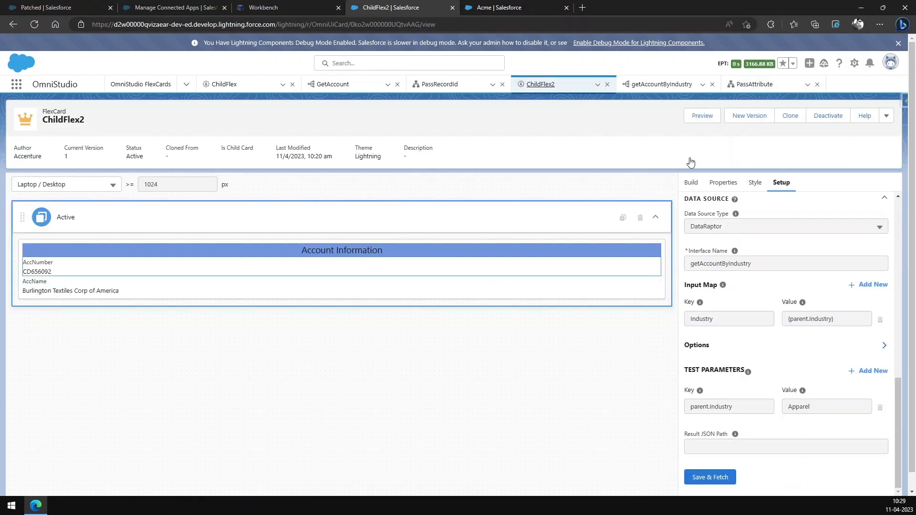
pyautogui.click(829, 116)
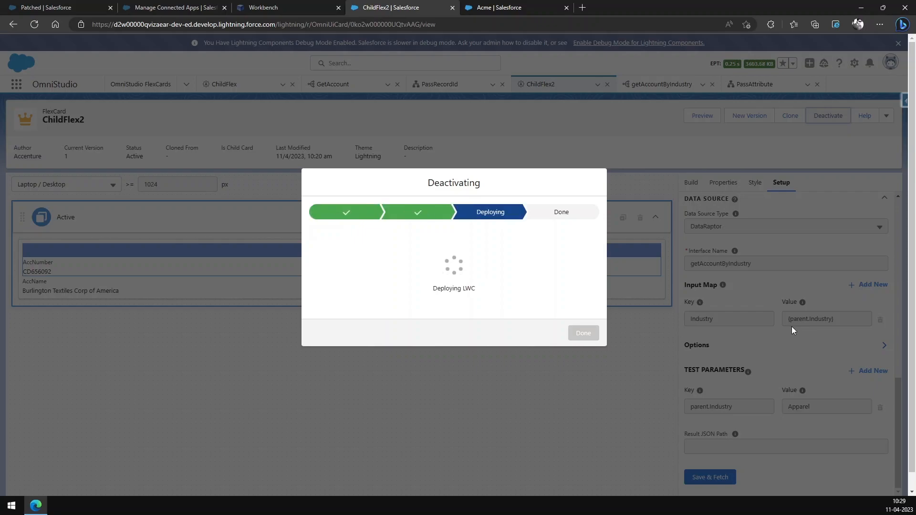
pyautogui.click(582, 334)
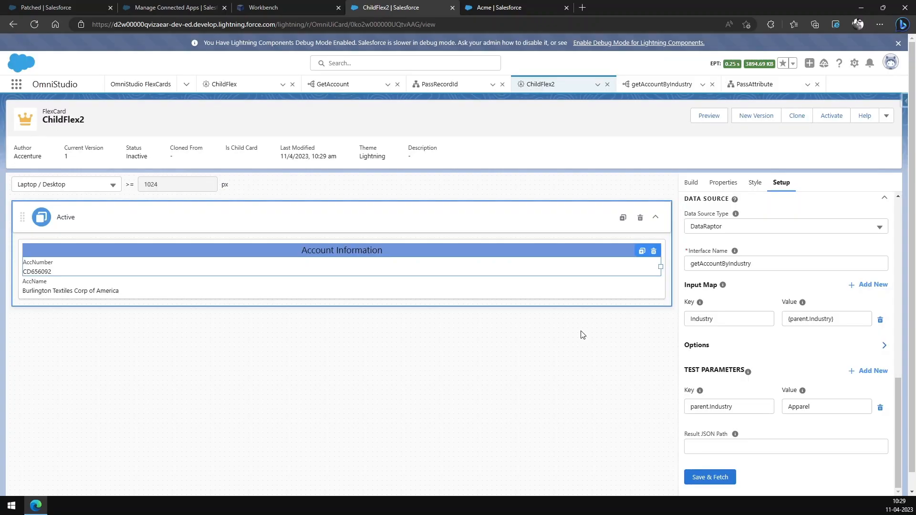
# Step: Capitalize the parent reference in the data source: set the test parameter key to Parent.Industry and the Industry input map value to {Parent.Industry}
pyautogui.click(696, 409)
pyautogui.press('BackSpace')
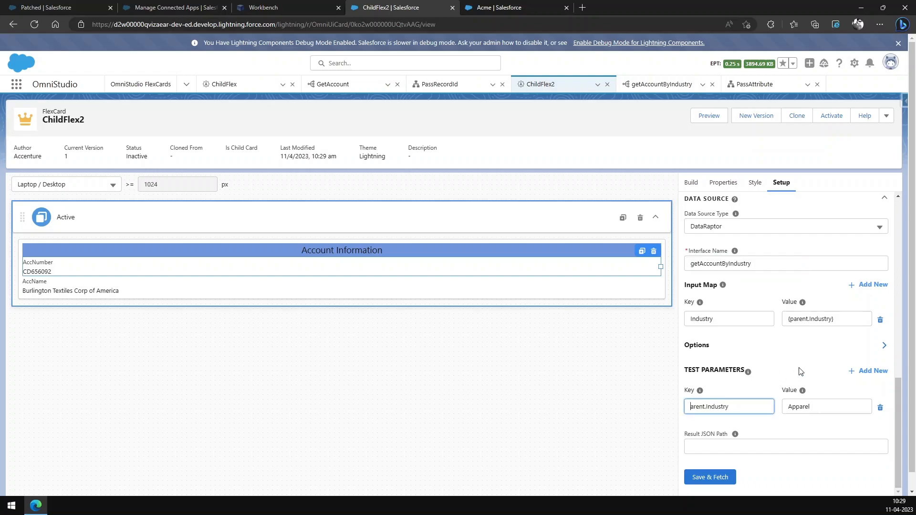
pyautogui.write('P')
pyautogui.click(810, 357)
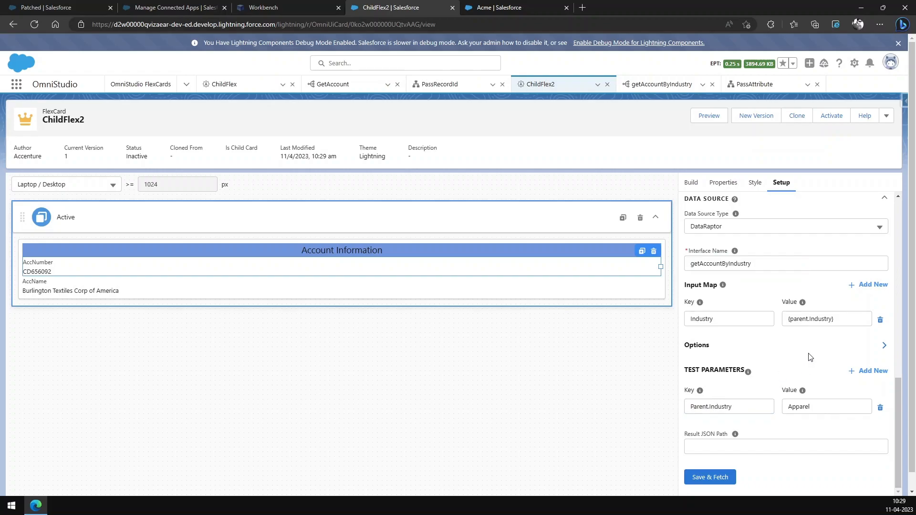
pyautogui.click(792, 319)
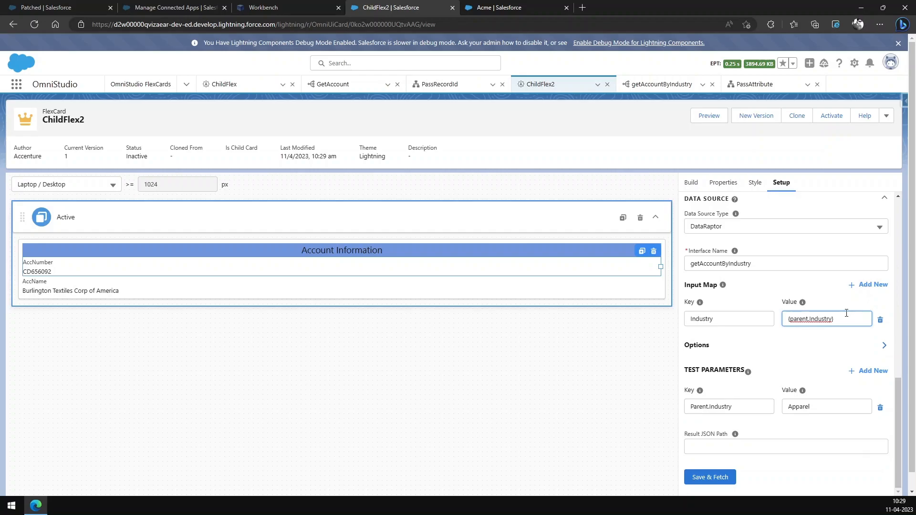
pyautogui.press('Delete')
pyautogui.write('P')
pyautogui.click(800, 371)
pyautogui.click(880, 426)
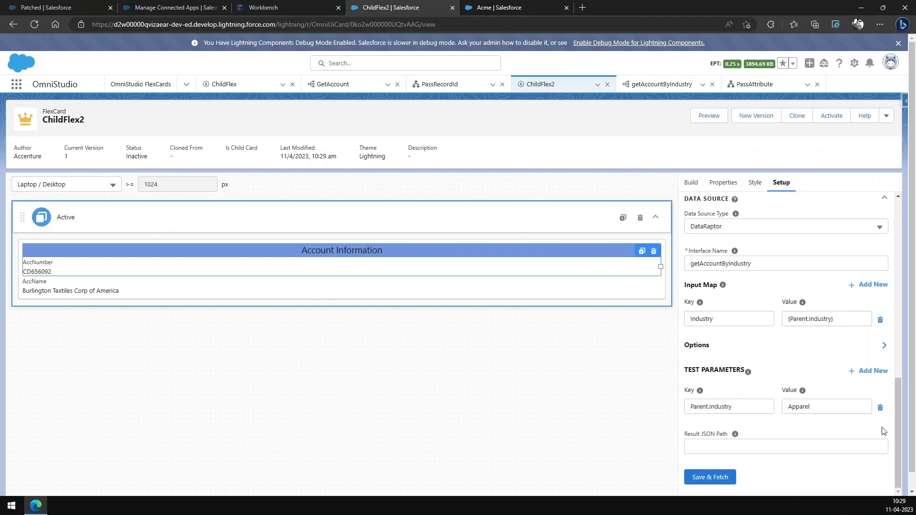
# Step: Save and fetch the ChildFlex2 data source to test it, and reactivate the card
pyautogui.click(710, 477)
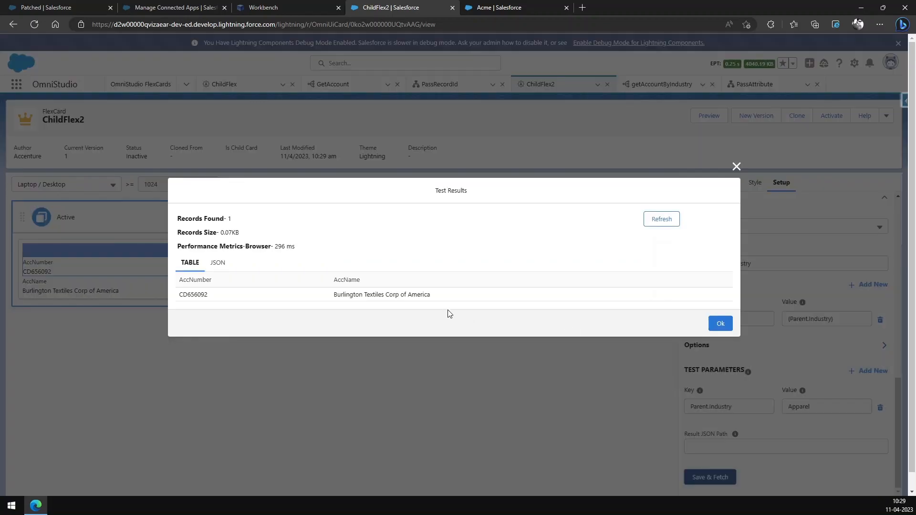
pyautogui.click(714, 323)
pyautogui.click(824, 120)
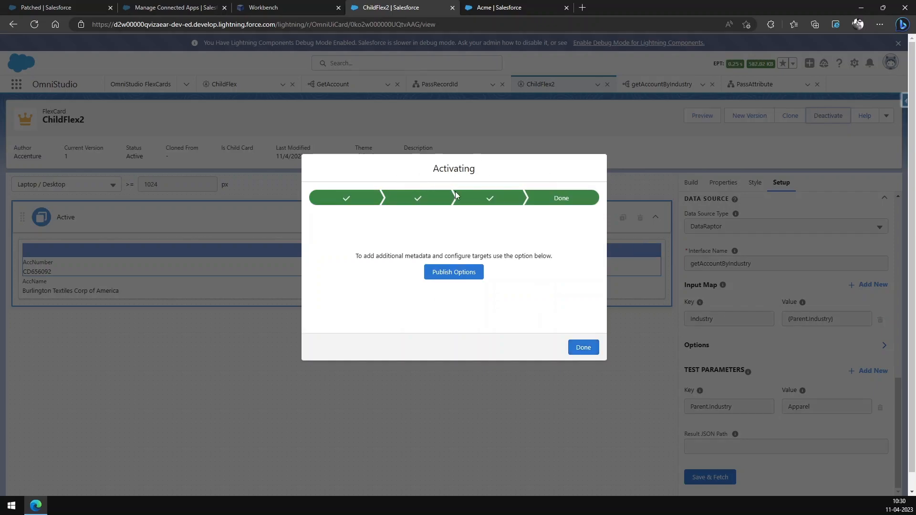
pyautogui.click(583, 347)
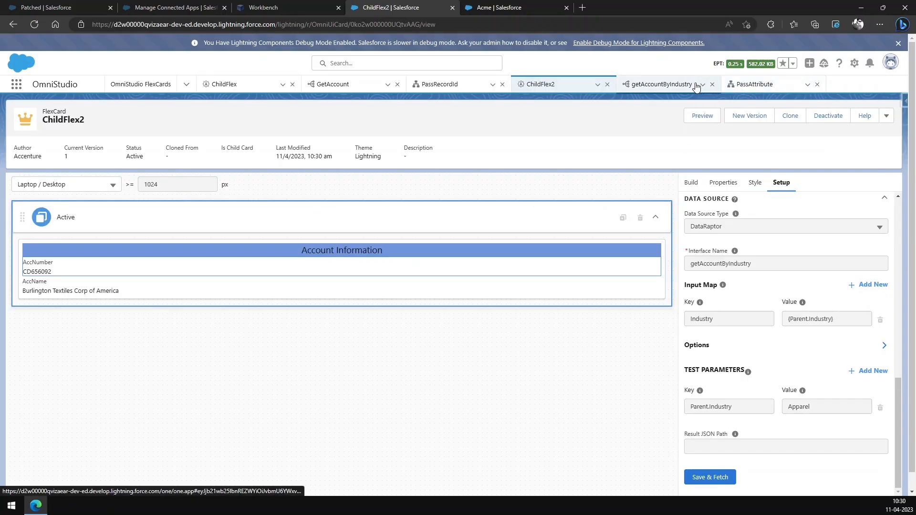
# Step: Return to the PassAttribute OmniScript, deactivate its version and activate it again
pyautogui.click(742, 85)
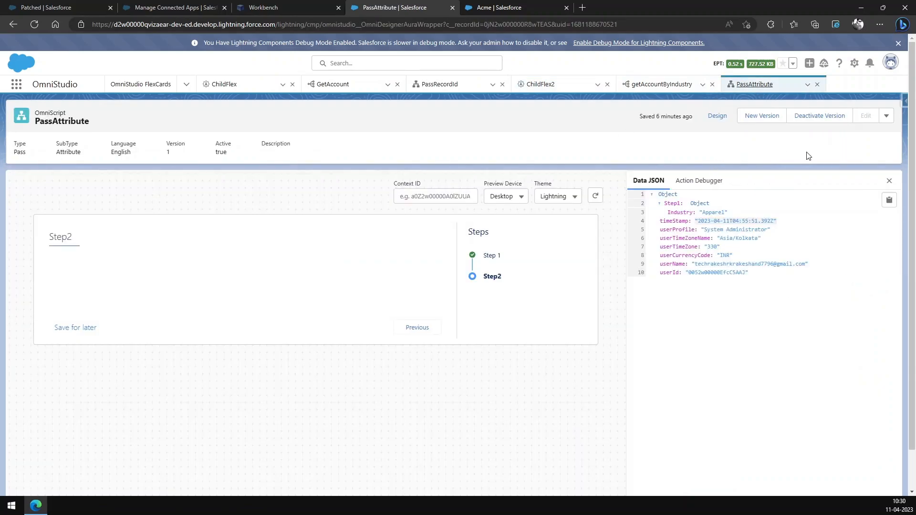
pyautogui.click(815, 120)
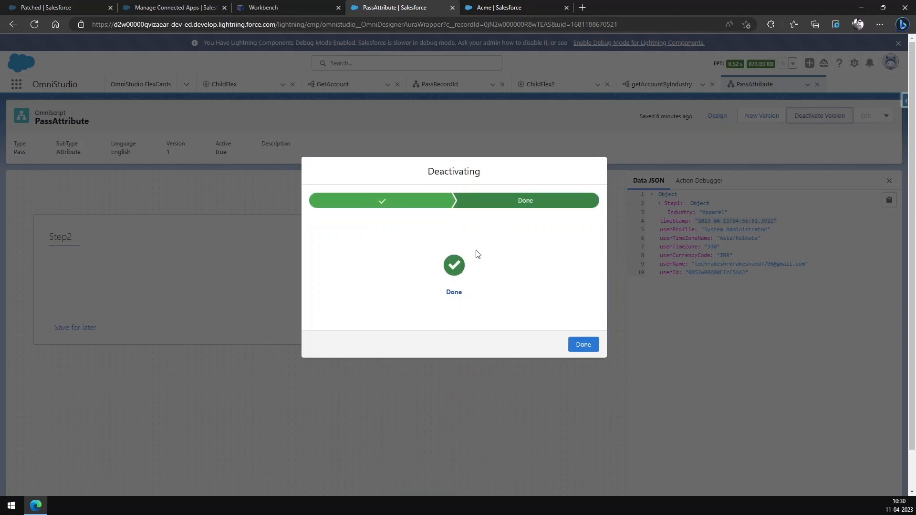
pyautogui.click(589, 349)
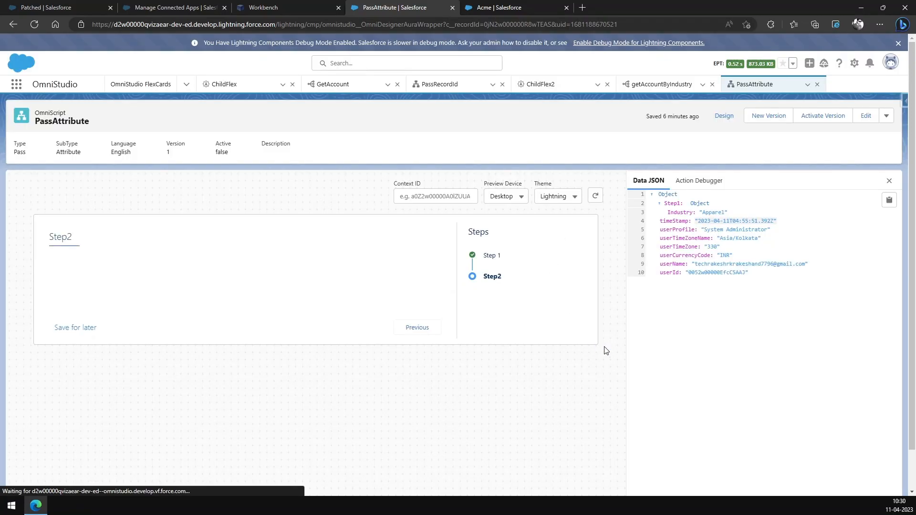
pyautogui.click(809, 121)
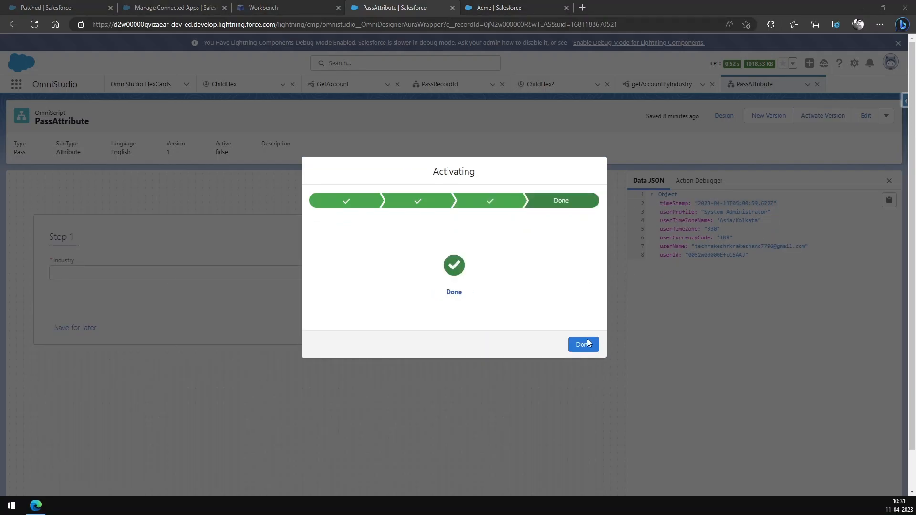
pyautogui.click(587, 348)
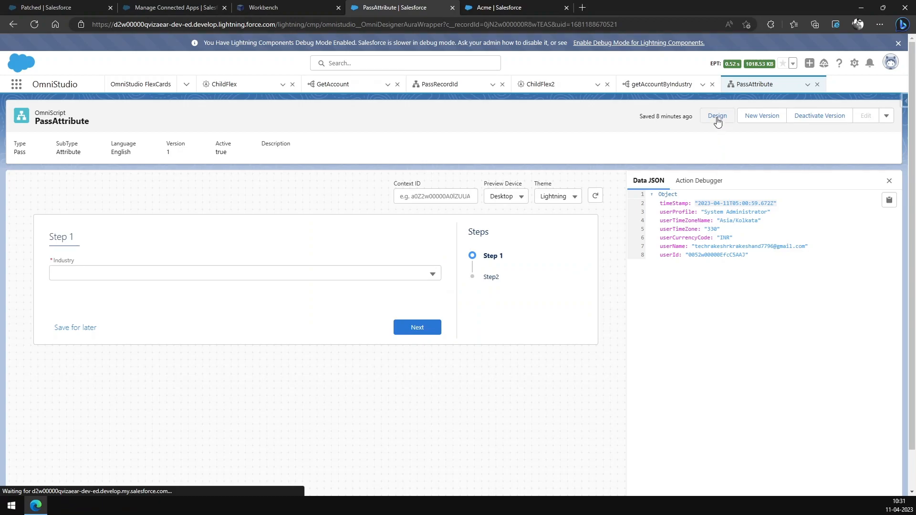
# Step: Refresh the OmniScript preview, choose Apparel as the Industry and advance to Step2 to check the account details
pyautogui.click(596, 196)
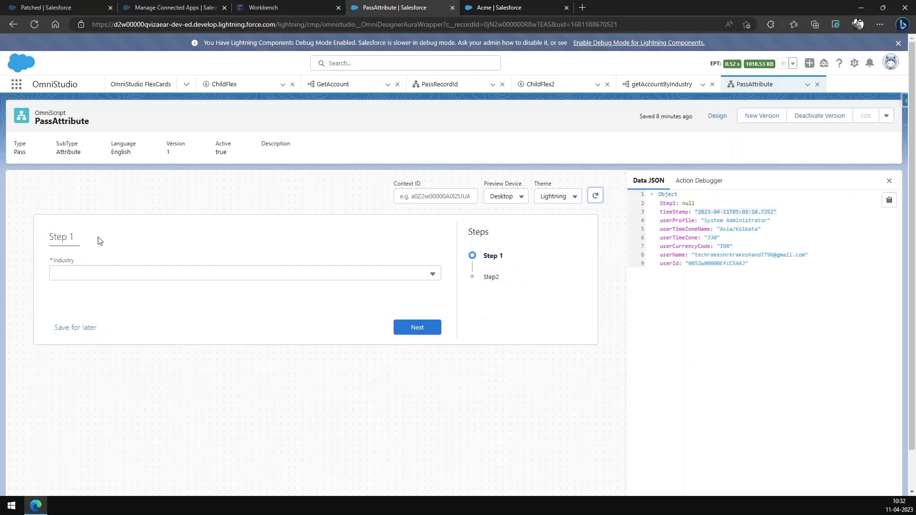
pyautogui.click(431, 273)
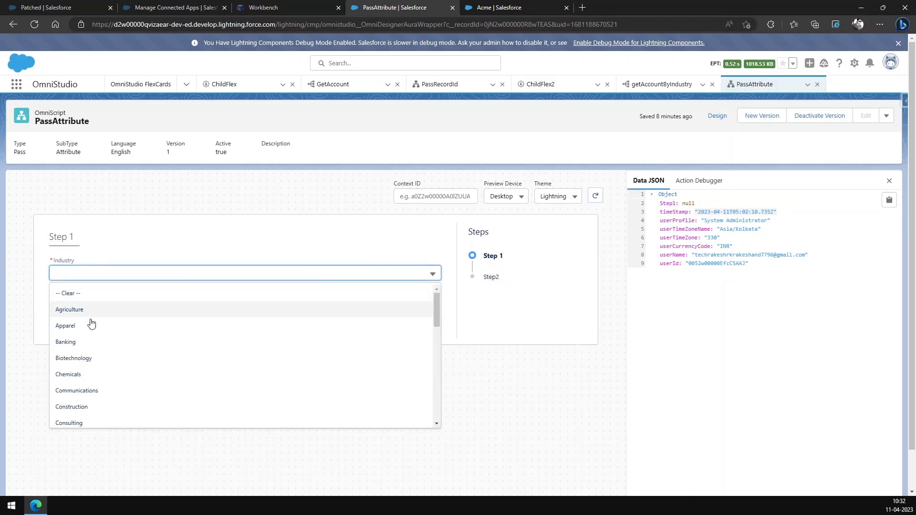
pyautogui.click(86, 333)
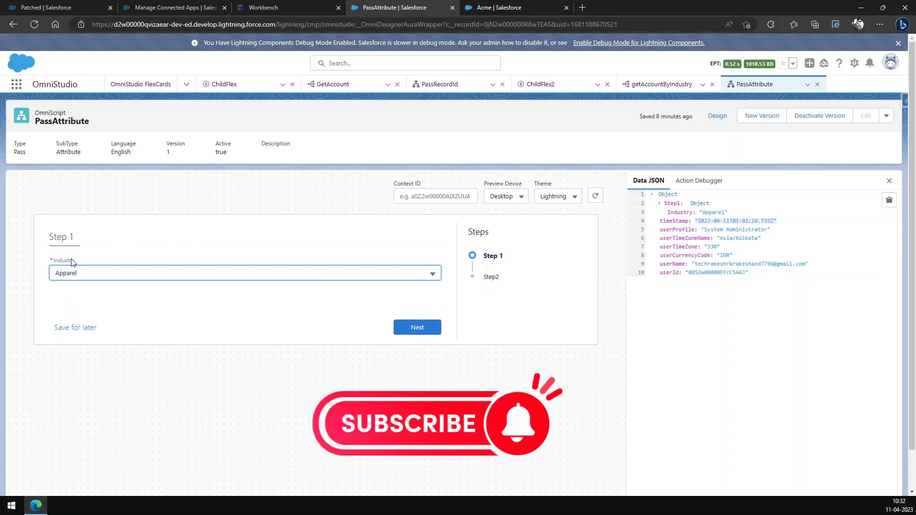
pyautogui.click(417, 327)
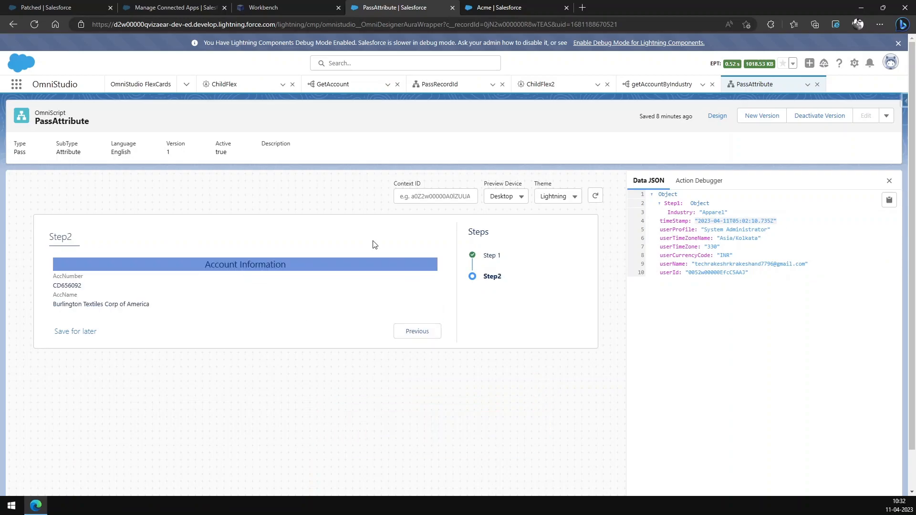